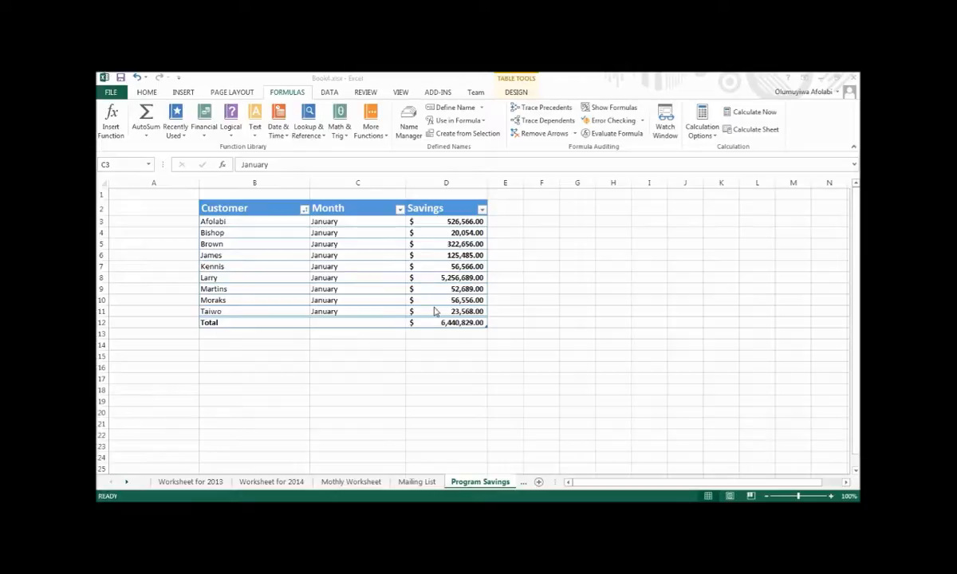
Copy all cells of the Program Savings worksheet.
{"action": "left_click", "coordinate": [199, 208]}
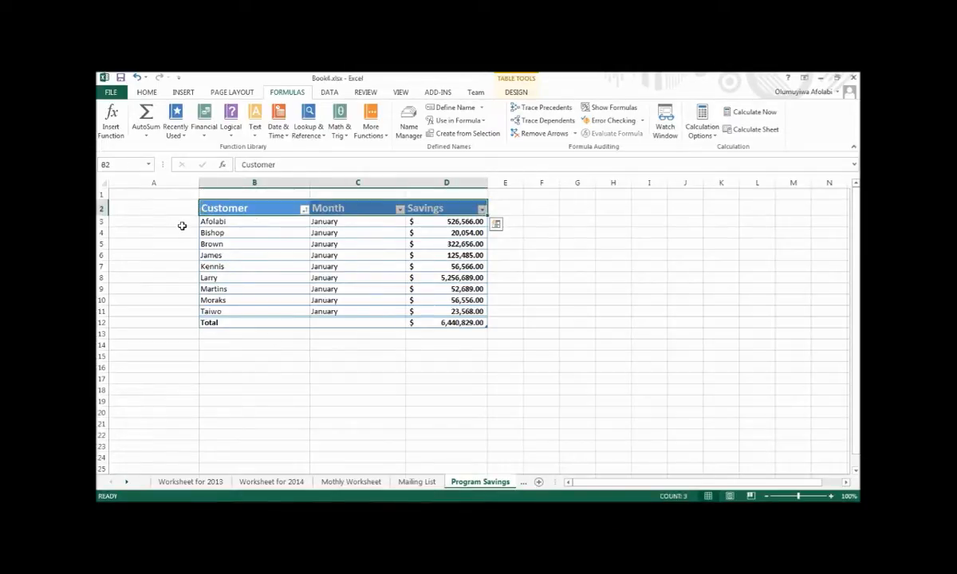
{"action": "left_click", "coordinate": [102, 184]}
{"action": "key", "text": "ctrl+c"}
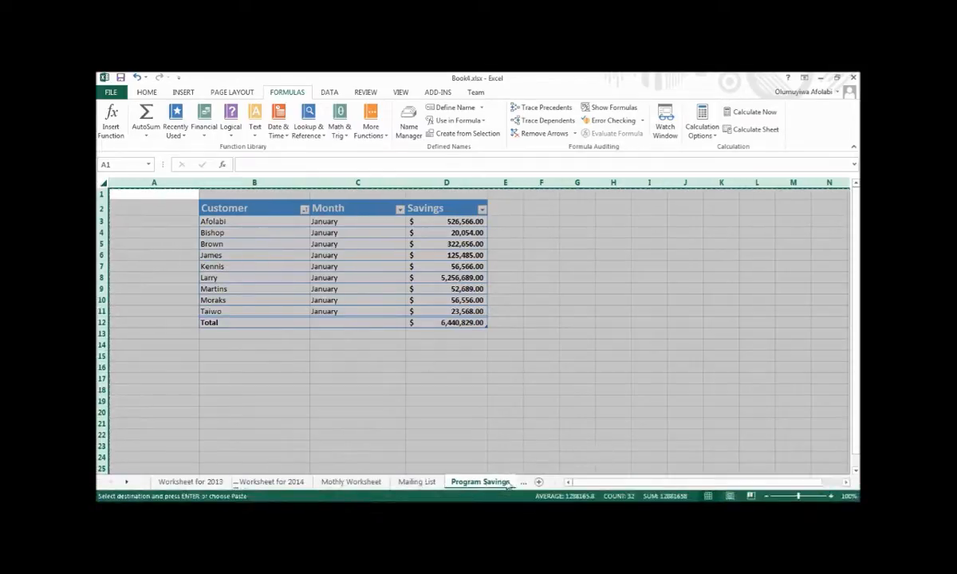
Add a new worksheet after Program Savings and name it Creating Formula.
{"action": "left_click", "coordinate": [539, 482]}
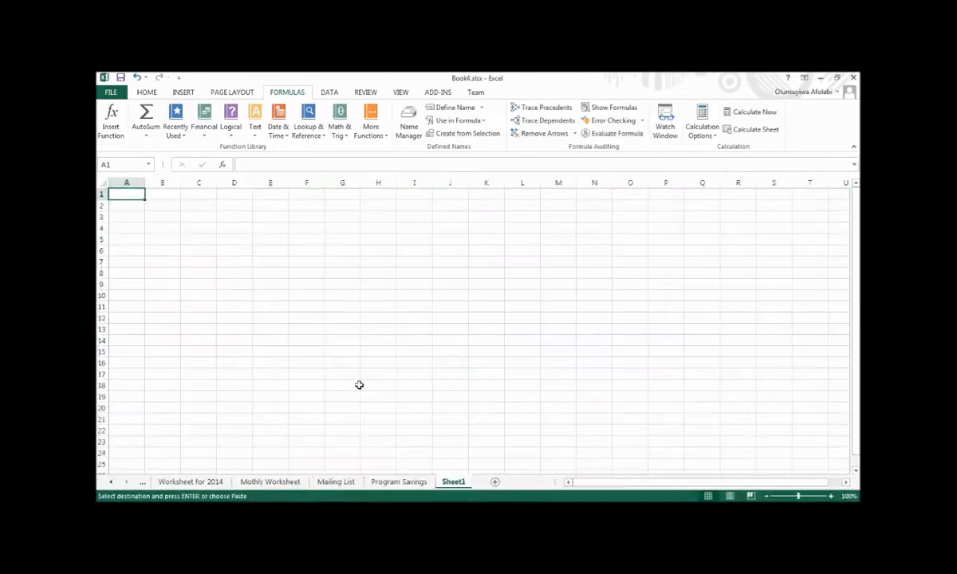
{"action": "double_click", "coordinate": [452, 481]}
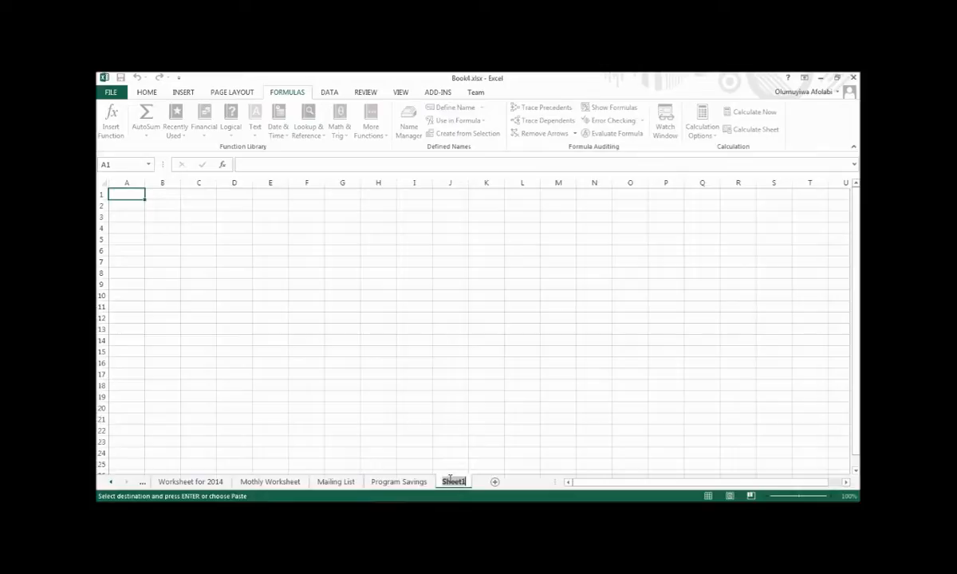
{"action": "type", "text": "Creating Formula"}
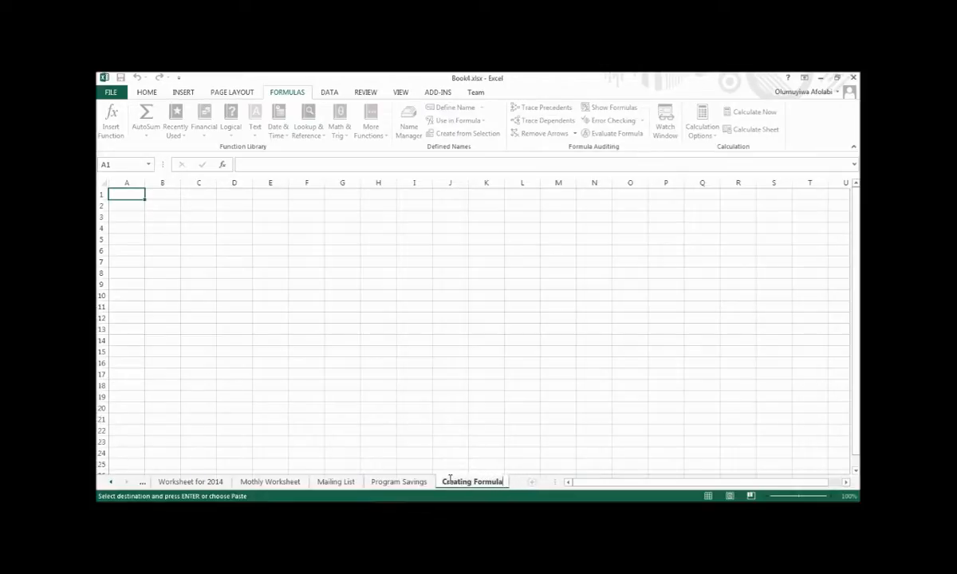
{"action": "key", "text": "Return"}
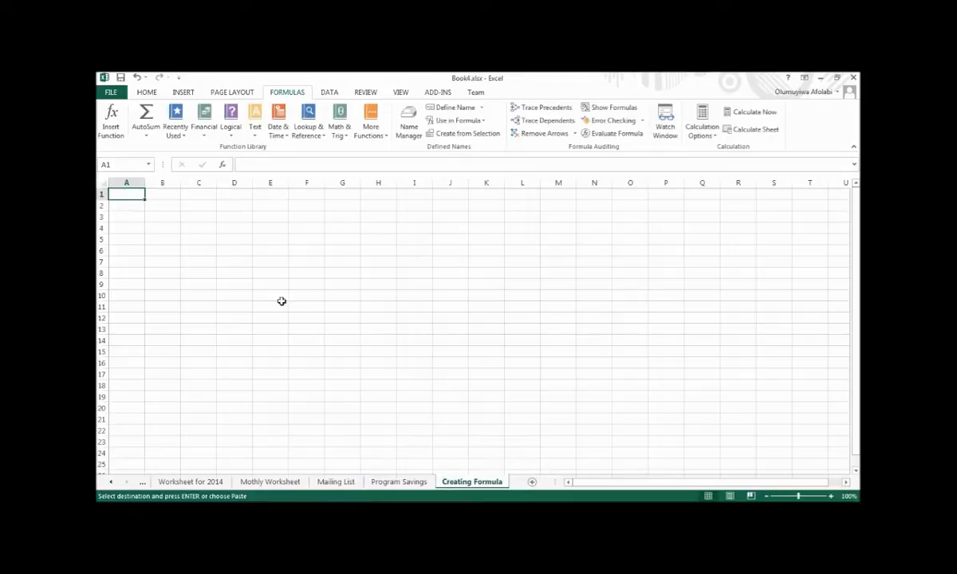
Paste the copied cells over the whole Creating Formula sheet and deselect the pasted range.
{"action": "left_click", "coordinate": [104, 186]}
{"action": "key", "text": "ctrl+v"}
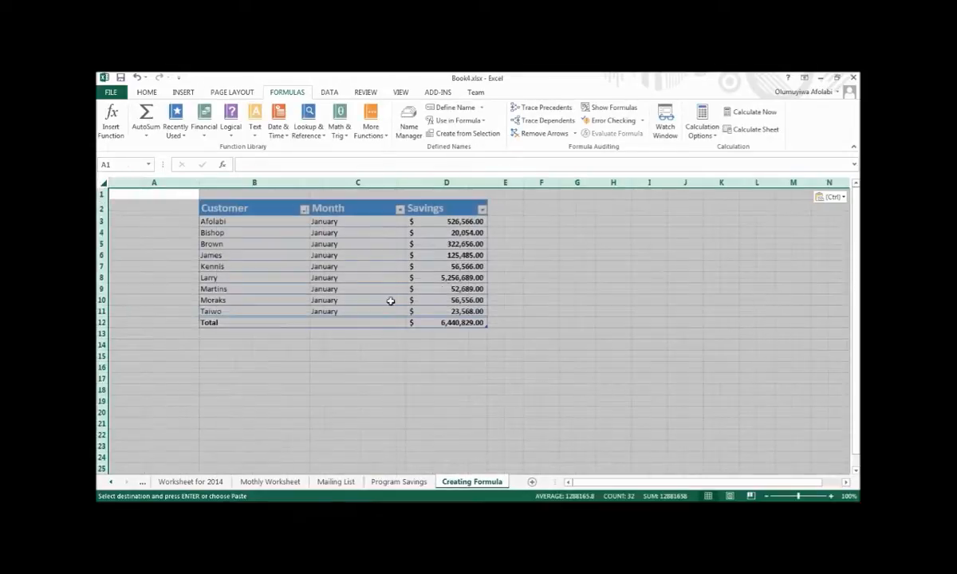
{"action": "left_click", "coordinate": [423, 405]}
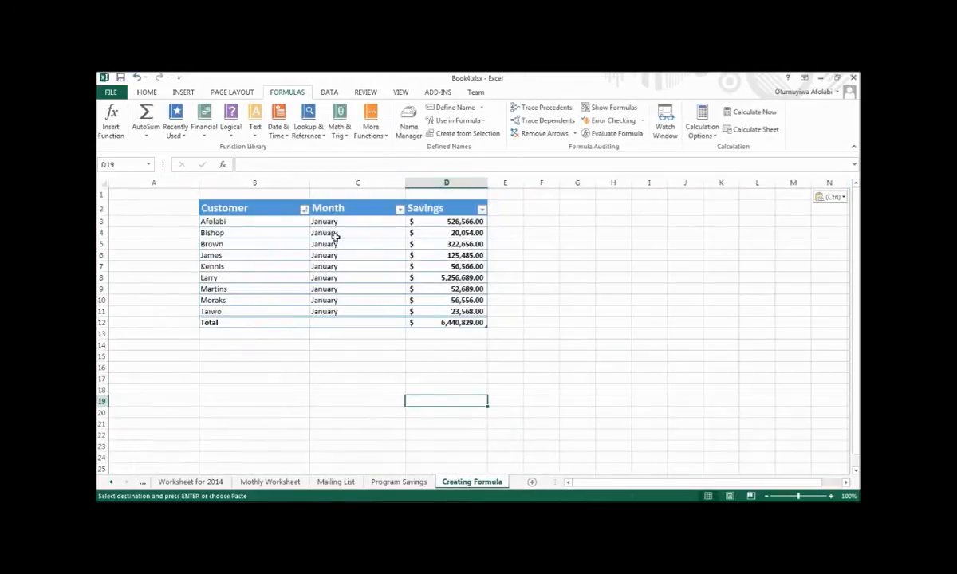
Delete the Month column from the pasted table, so that Savings directly follows Customer.
{"action": "left_click", "coordinate": [336, 208]}
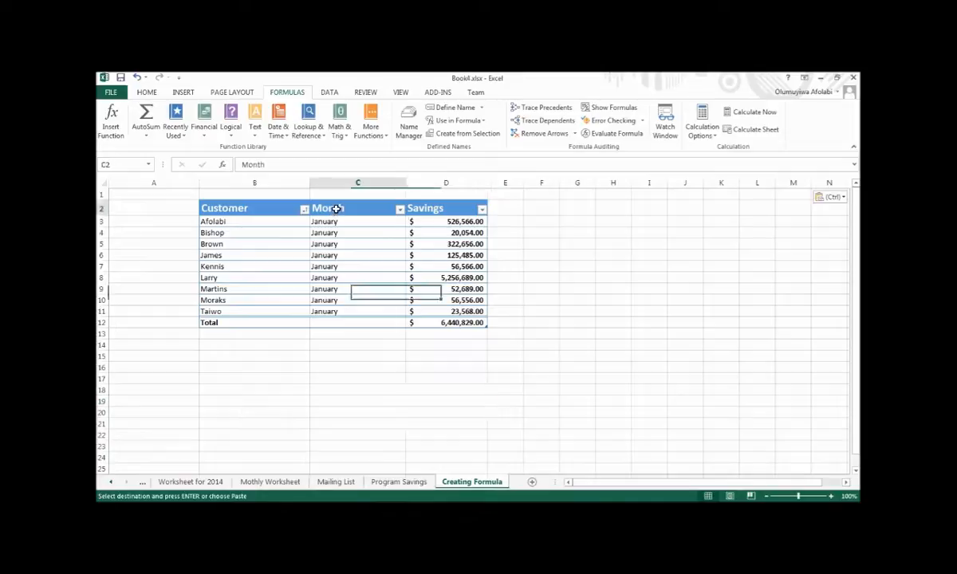
{"action": "left_click", "coordinate": [338, 322], "text": "shift"}
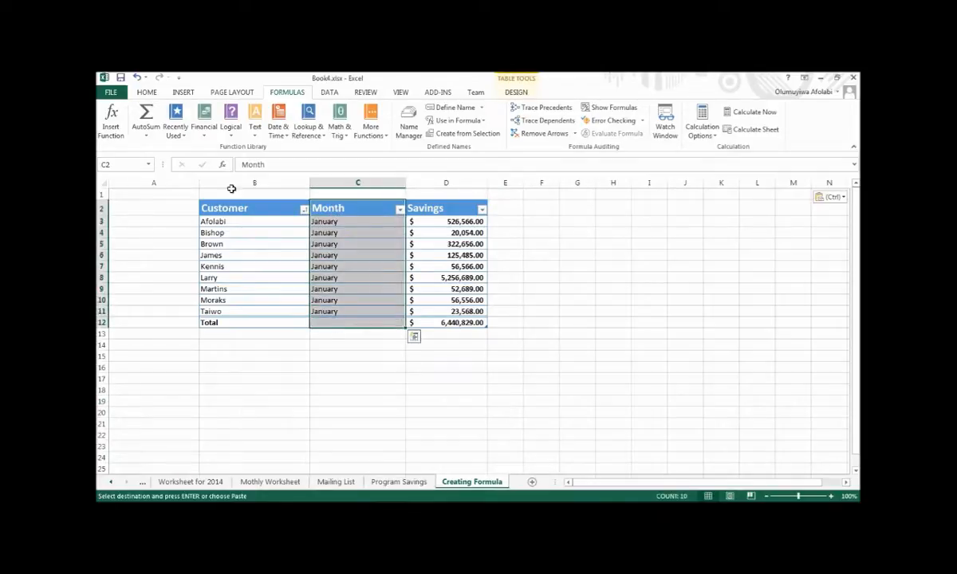
{"action": "left_click", "coordinate": [147, 92]}
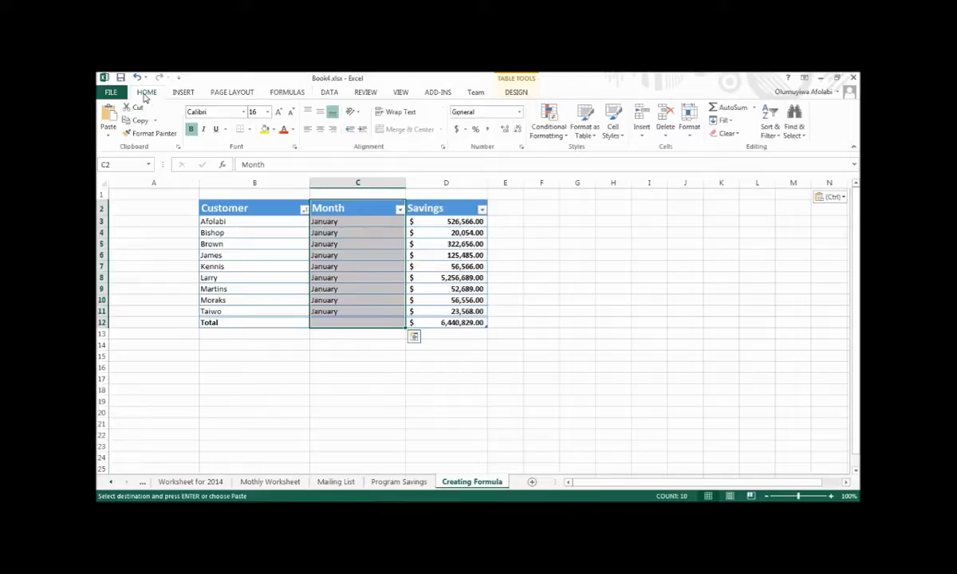
{"action": "left_click", "coordinate": [665, 131]}
{"action": "left_click", "coordinate": [694, 203]}
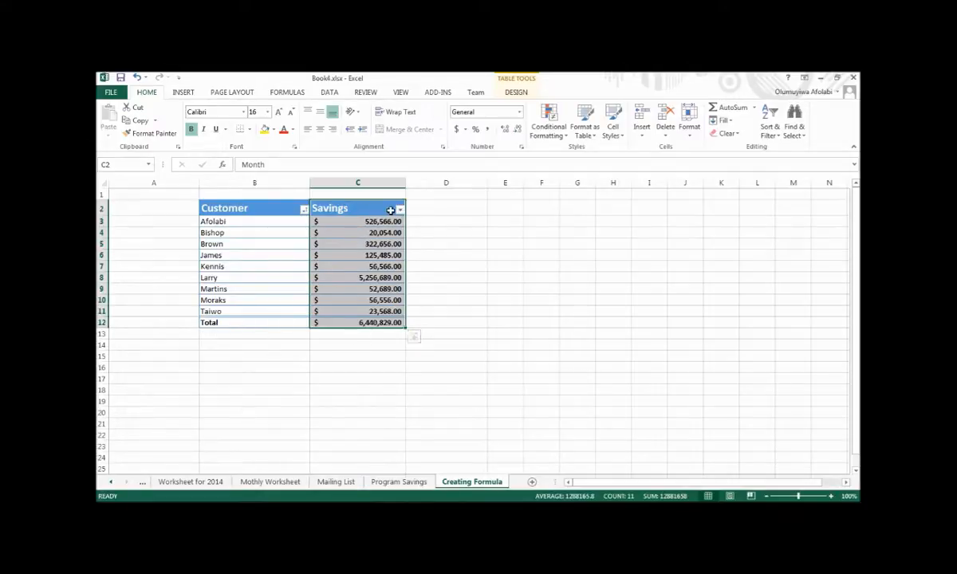
Switch the Savings total in C12 to Average with AutoSum, and set it back to Sum.
{"action": "left_click_drag", "start_coordinate": [382, 232], "coordinate": [381, 311]}
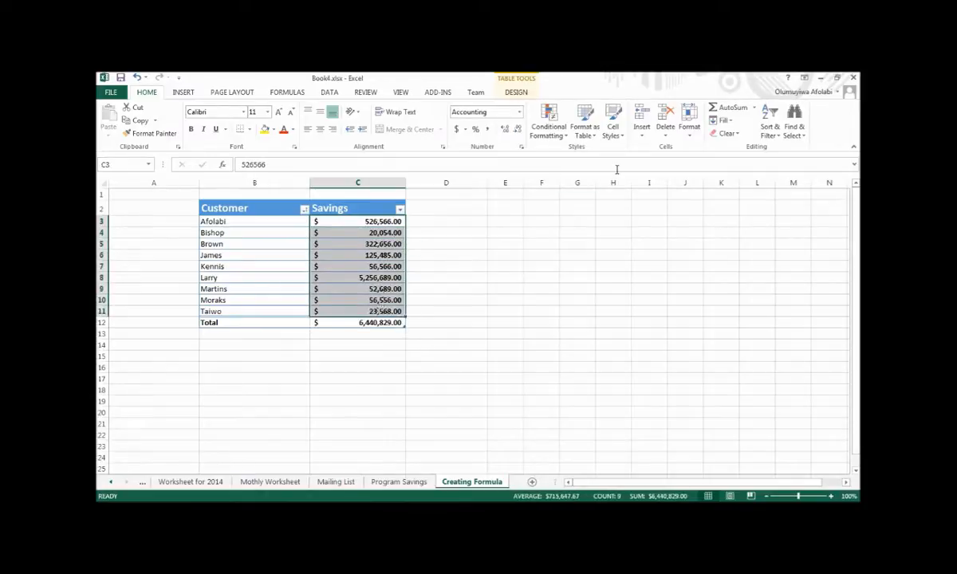
{"action": "left_click", "coordinate": [370, 322]}
{"action": "left_click", "coordinate": [291, 92]}
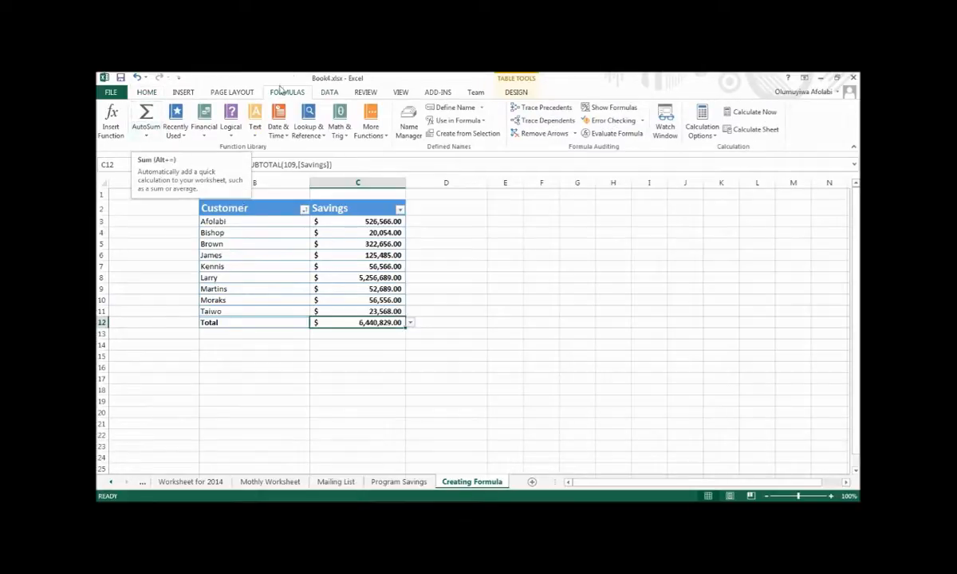
{"action": "left_click", "coordinate": [146, 137]}
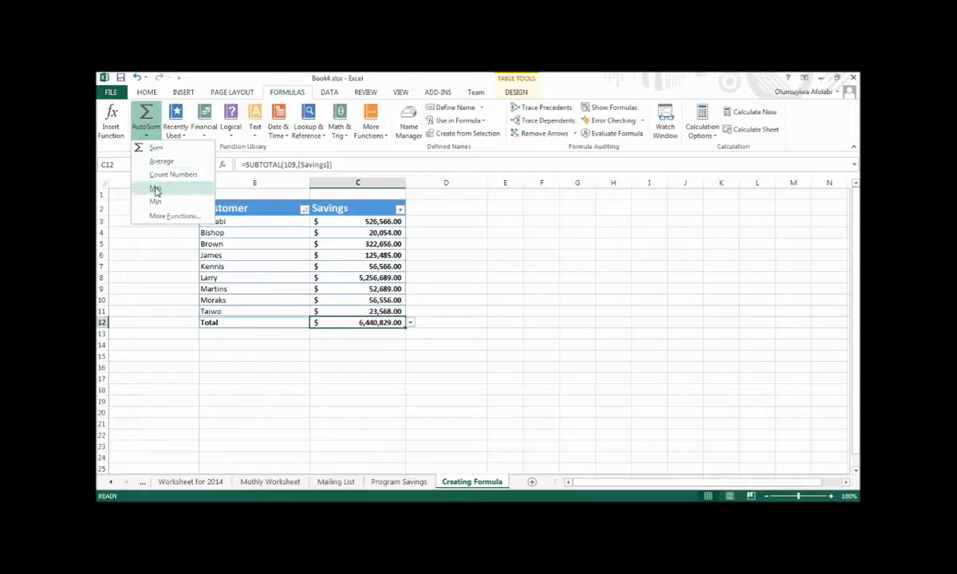
{"action": "left_click", "coordinate": [158, 162]}
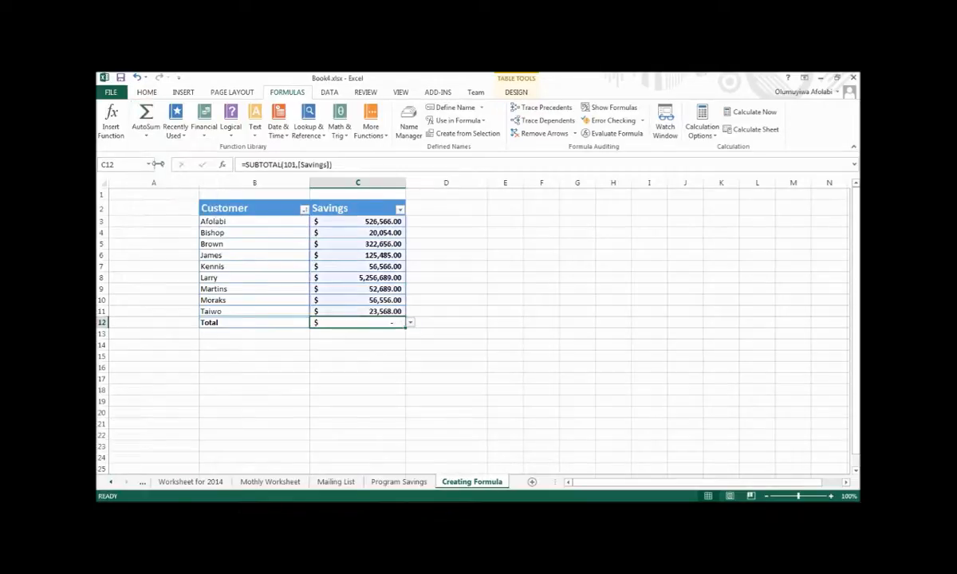
{"action": "left_click", "coordinate": [146, 137]}
{"action": "left_click", "coordinate": [156, 149]}
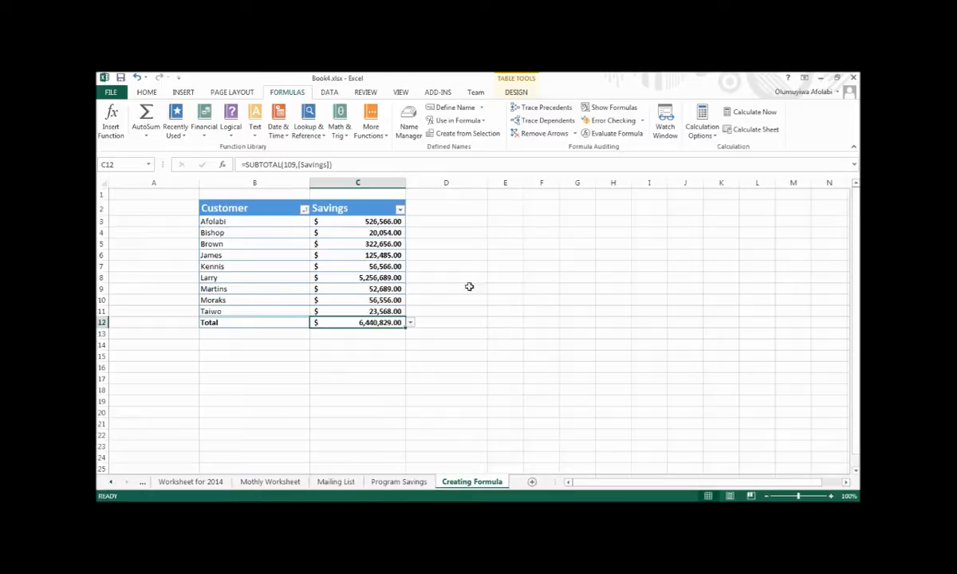
Widen column E and enter the formula =C4 in cell E13.
{"action": "left_click_drag", "start_coordinate": [524, 183], "coordinate": [572, 185]}
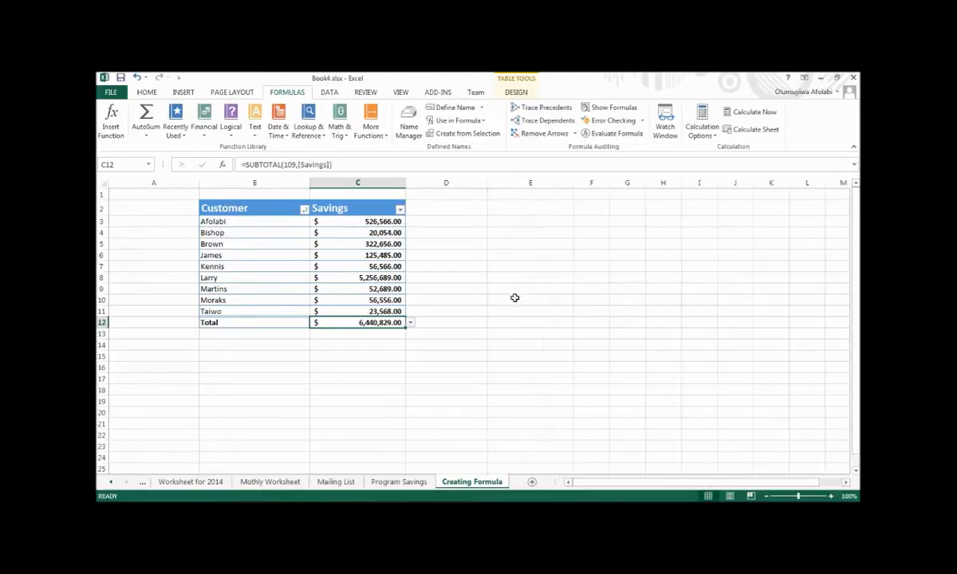
{"action": "left_click", "coordinate": [507, 337]}
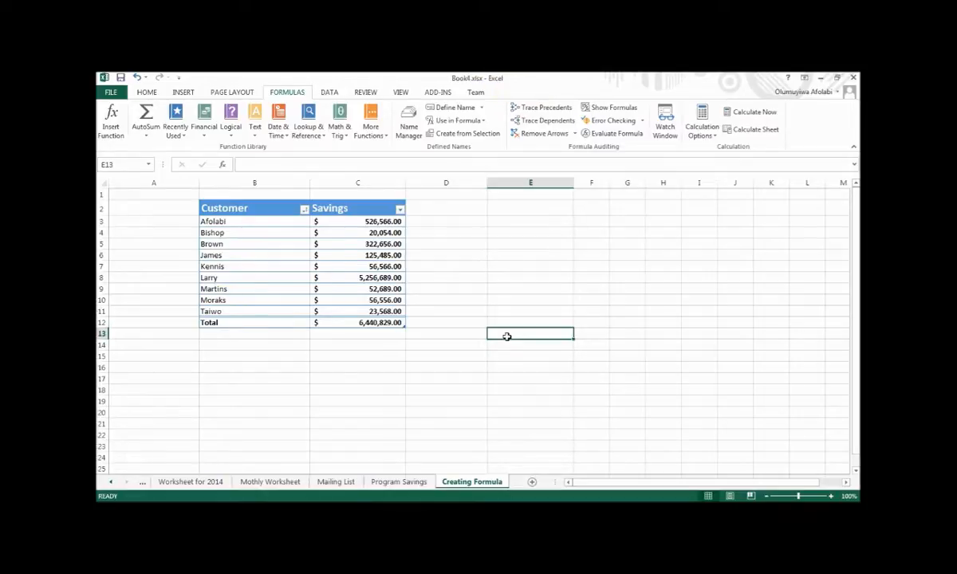
{"action": "type", "text": "C$"}
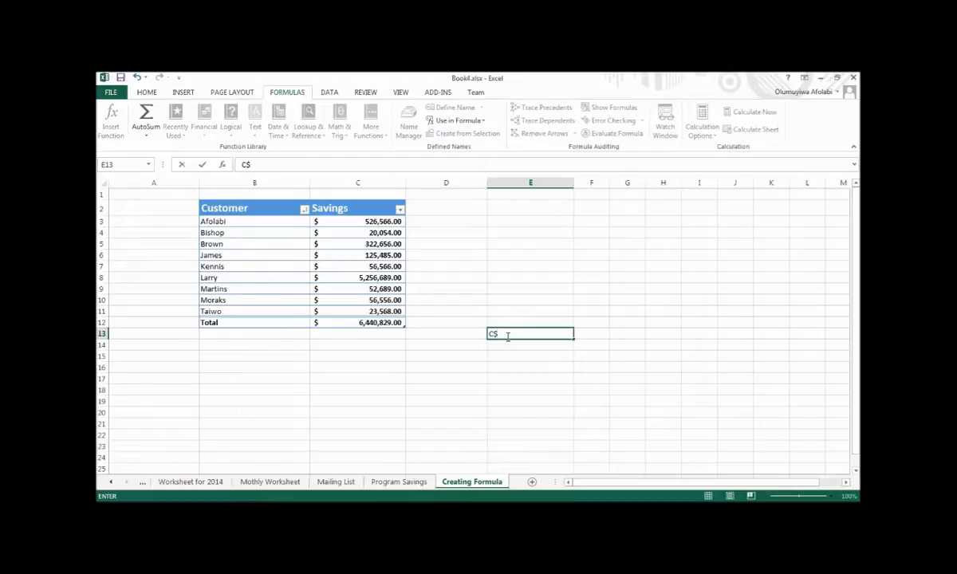
{"action": "key", "text": "Left"}
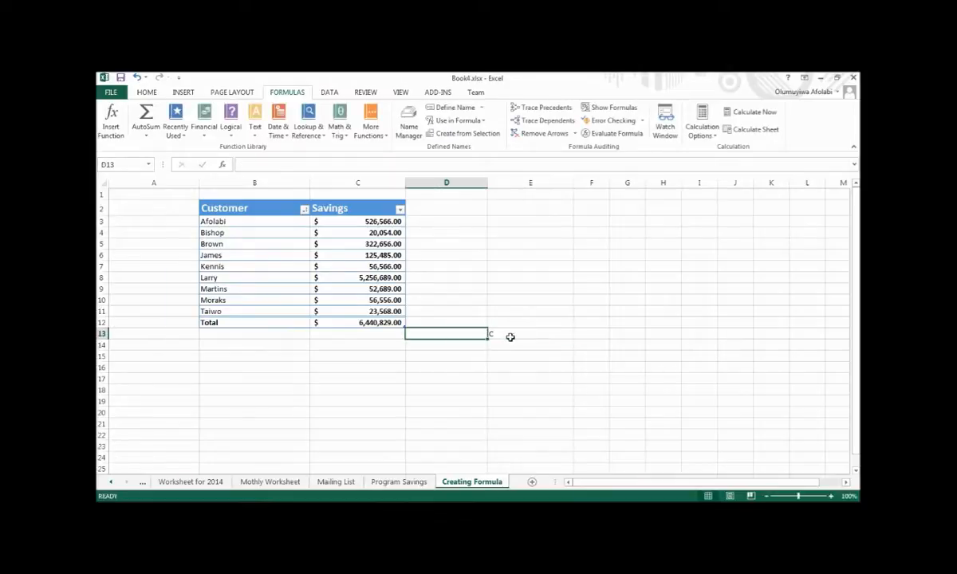
{"action": "left_click", "coordinate": [510, 337]}
{"action": "double_click", "coordinate": [511, 336]}
{"action": "double_click", "coordinate": [511, 336]}
{"action": "type", "text": "=C$"}
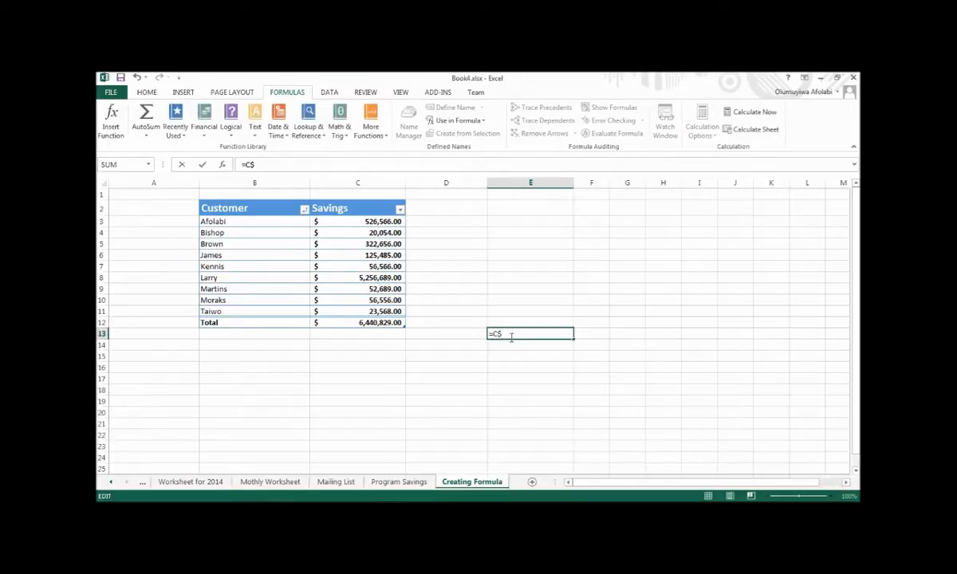
{"action": "key", "text": "BackSpace"}
{"action": "type", "text": "4"}
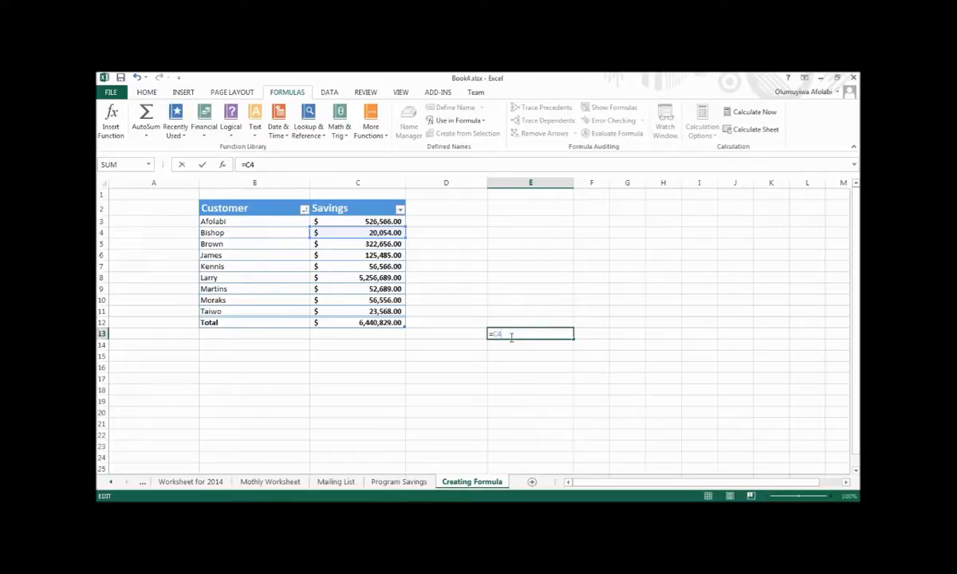
{"action": "key", "text": "Return"}
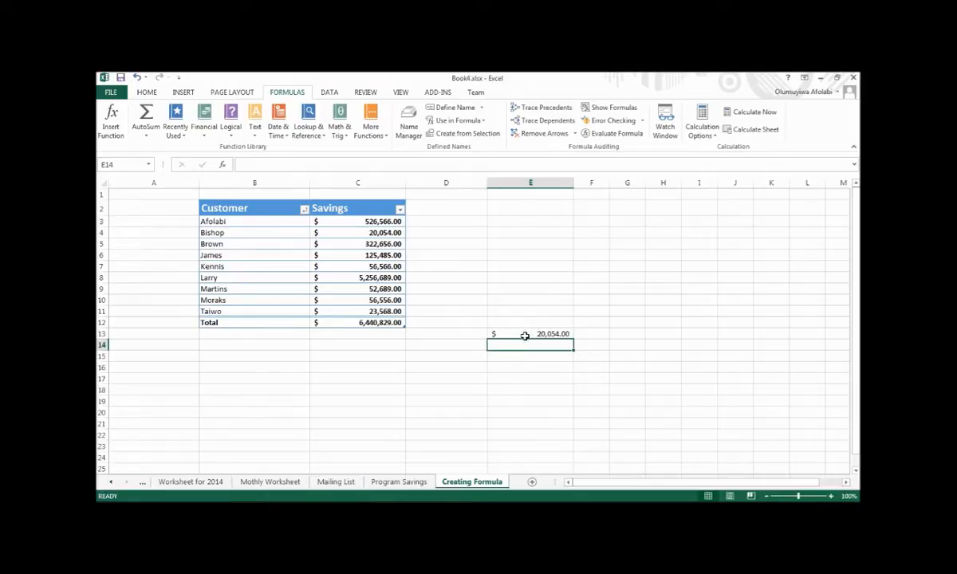
Change the Savings value in cell C4 to 50000.
{"action": "left_click", "coordinate": [366, 233]}
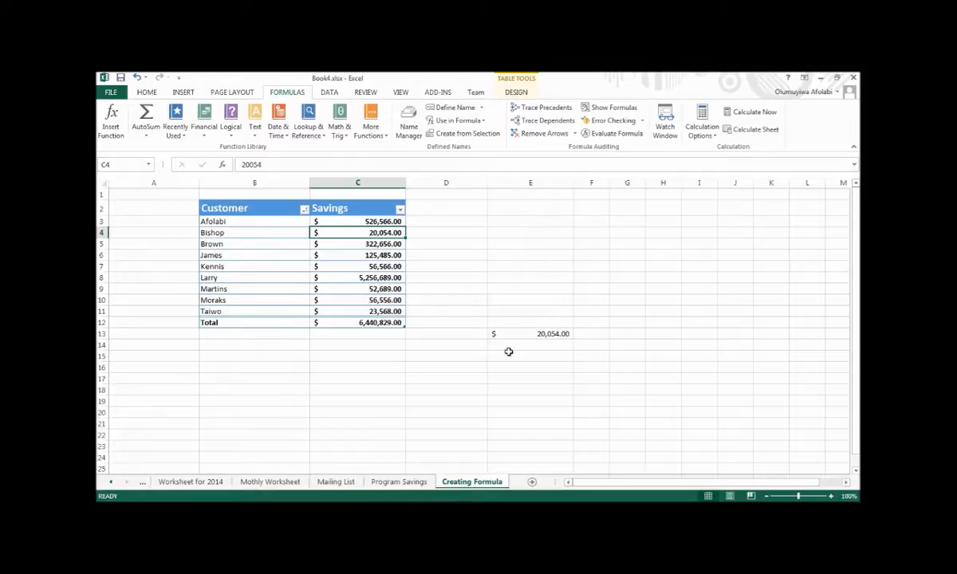
{"action": "double_click", "coordinate": [383, 232]}
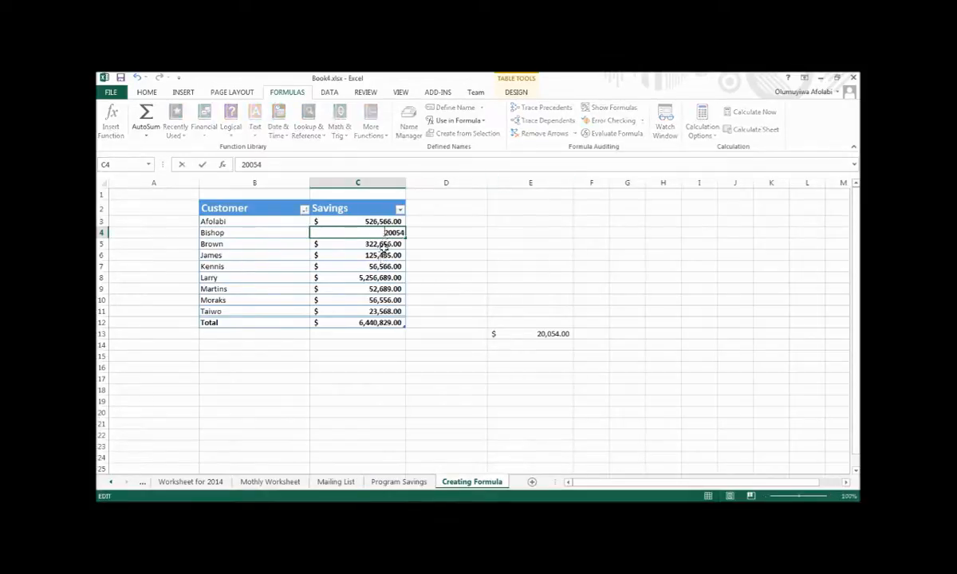
{"action": "double_click", "coordinate": [392, 232]}
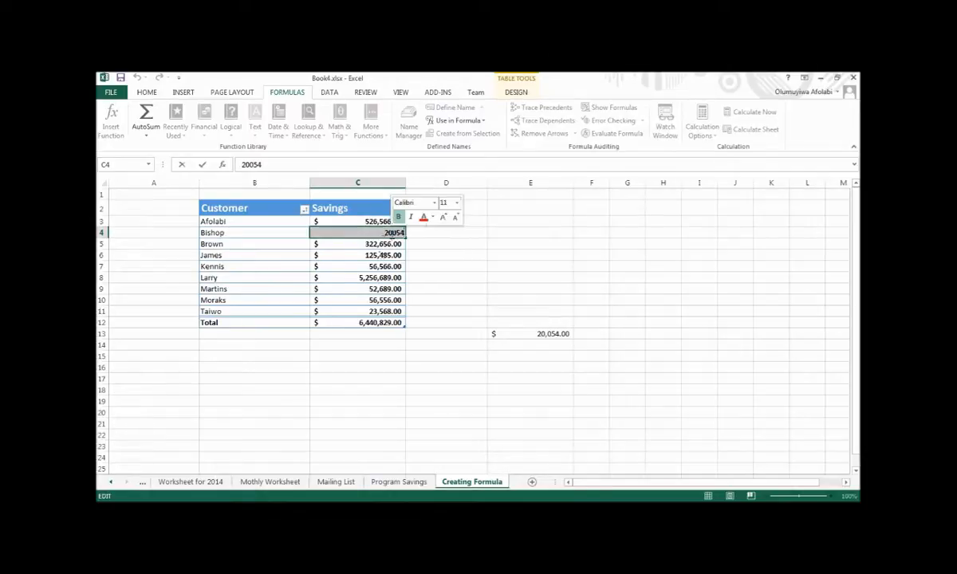
{"action": "type", "text": "50000"}
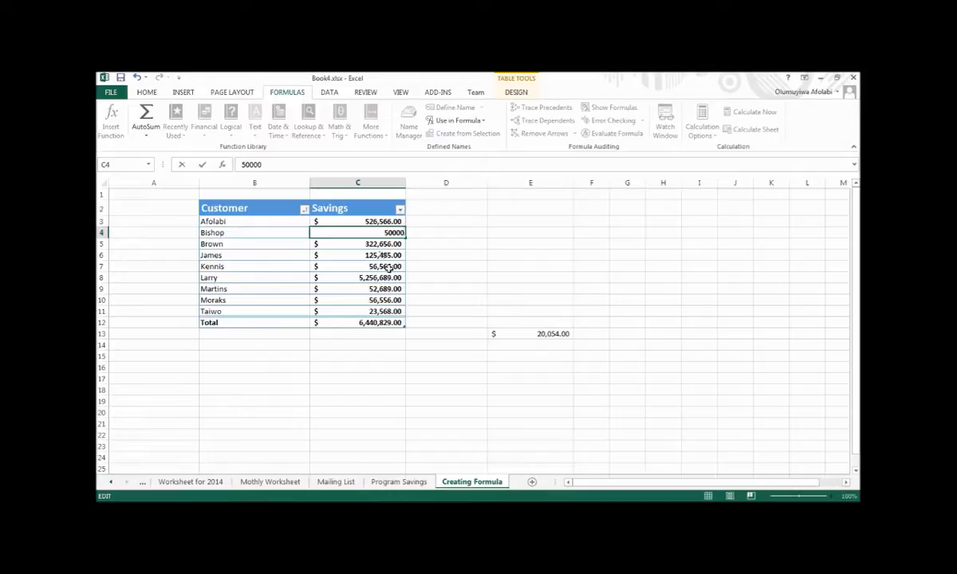
{"action": "key", "text": "Return"}
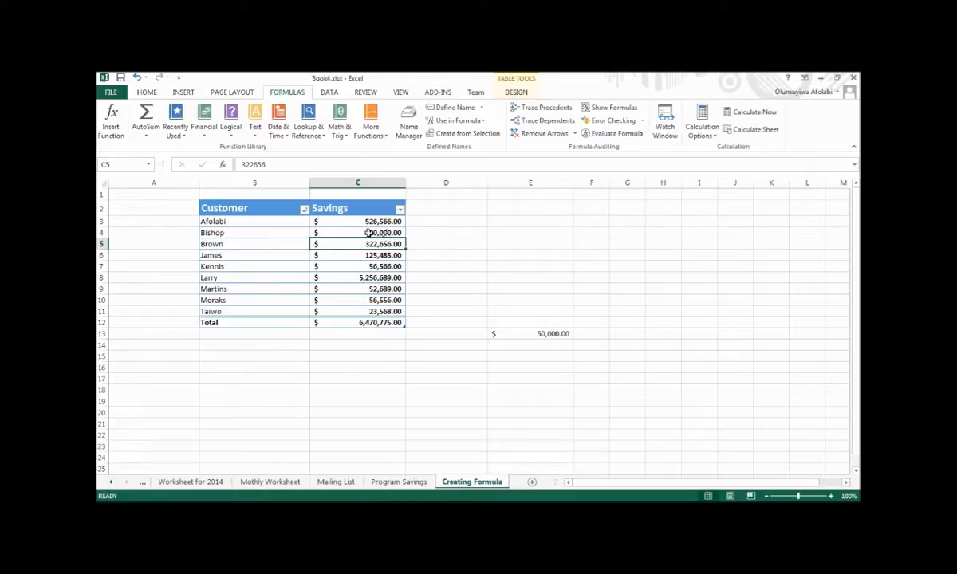
Try to replace the cell reference in E13's formula with a function beginning =SU.
{"action": "left_click", "coordinate": [541, 333]}
{"action": "type", "text": "=C4"}
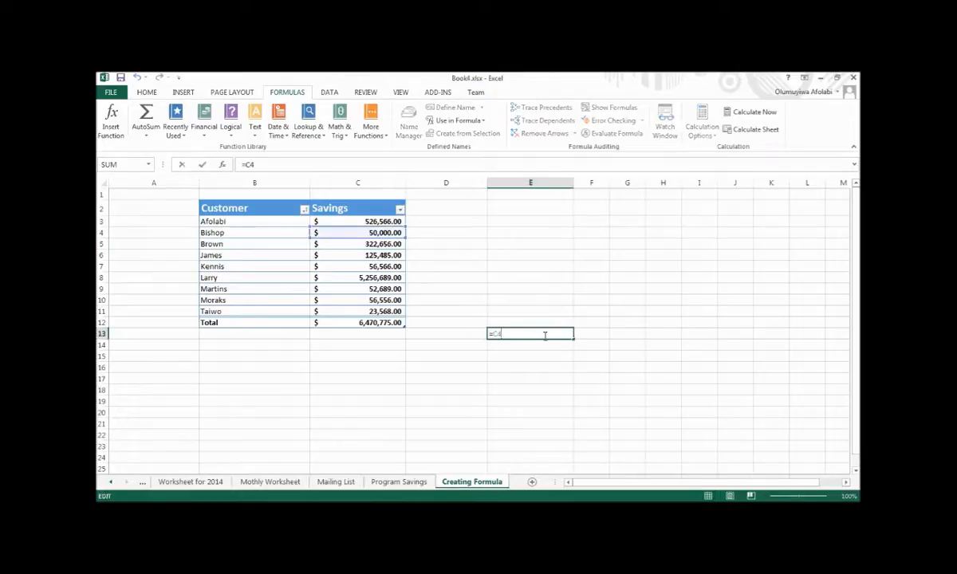
{"action": "key", "text": "shift+Left"}
{"action": "key", "text": "shift+Left"}
{"action": "type", "text": "SU"}
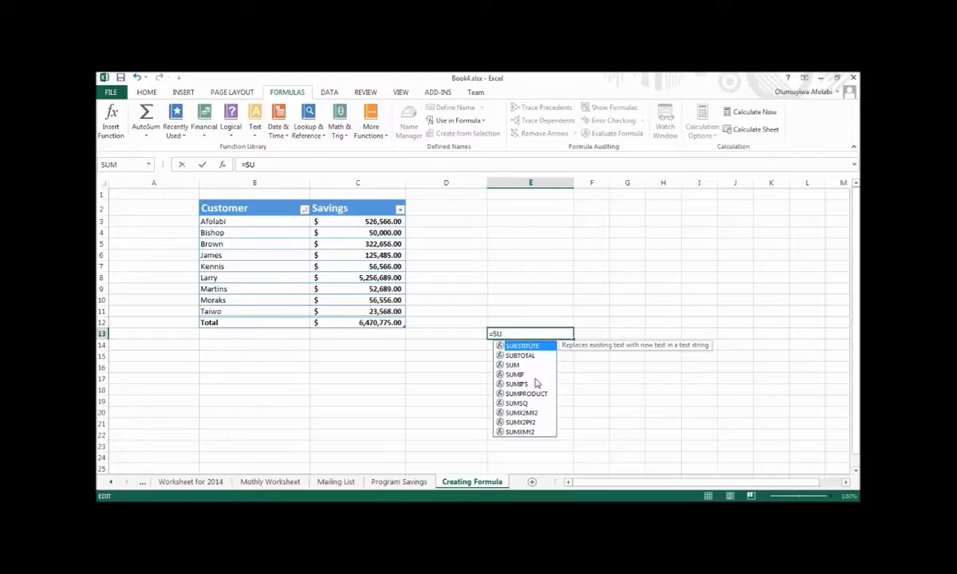
{"action": "key", "text": "Return"}
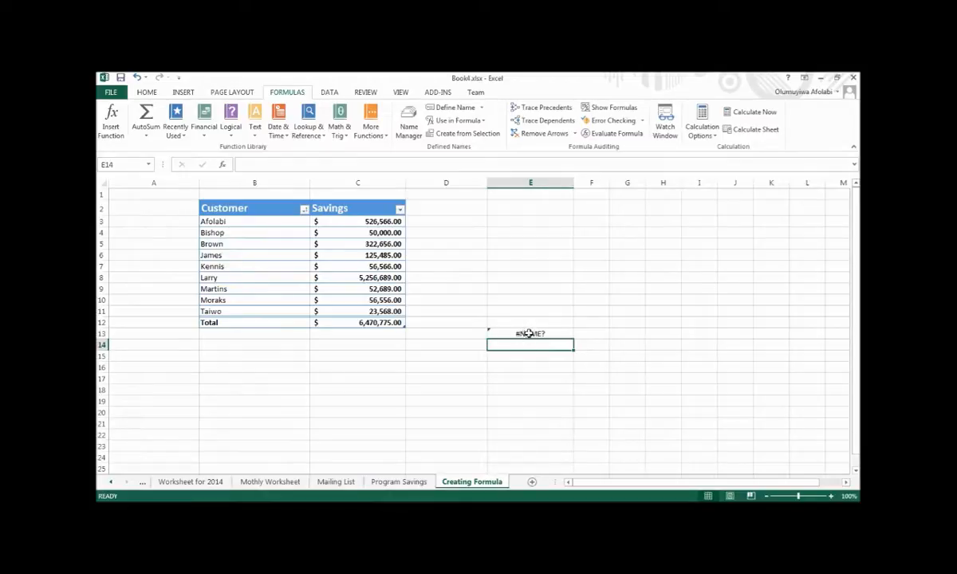
Replace the formula in cell E13 with an AutoSum Sum over the Savings values, =SUM(C3:C11).
{"action": "left_click", "coordinate": [528, 334]}
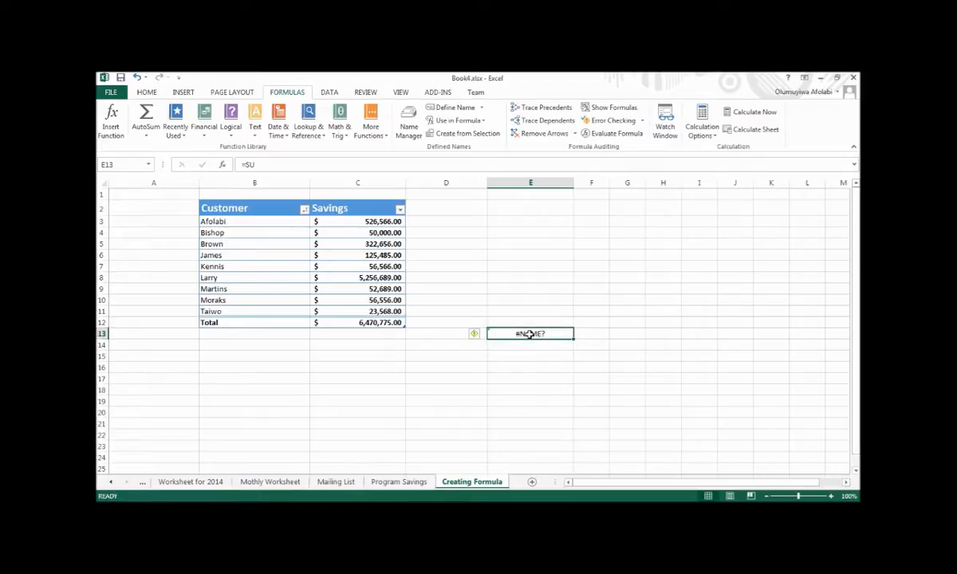
{"action": "left_click", "coordinate": [146, 137]}
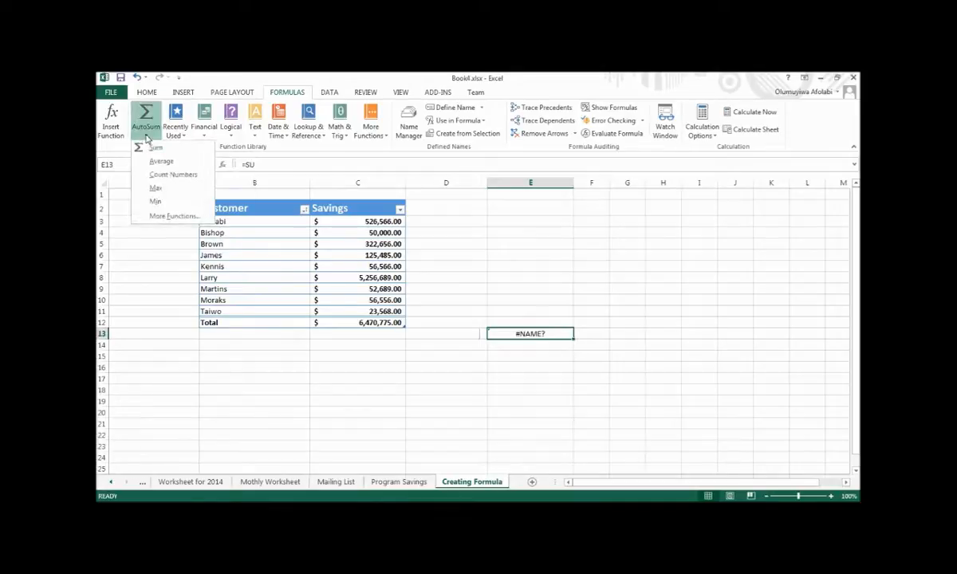
{"action": "left_click", "coordinate": [155, 149]}
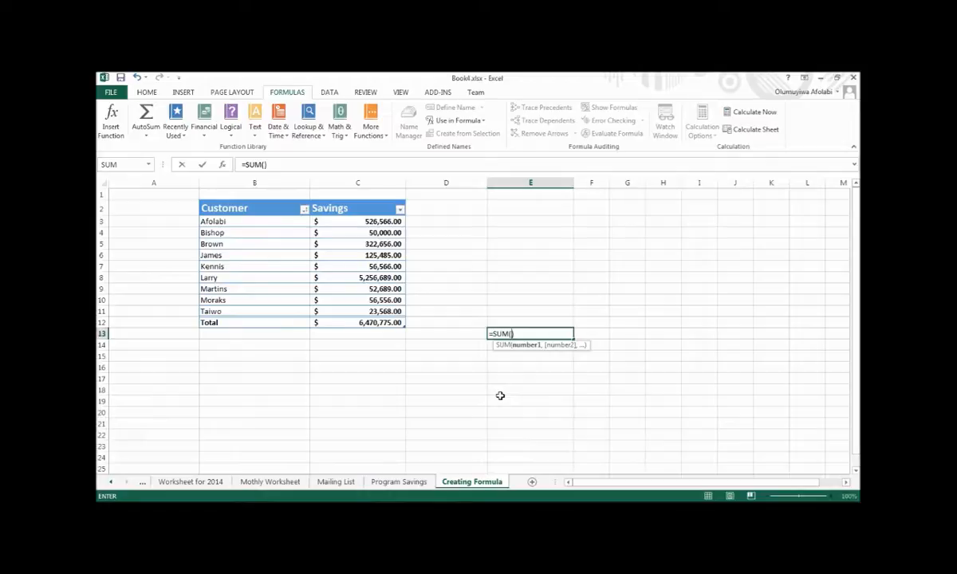
{"action": "key", "text": "BackSpace"}
{"action": "type", "text": "C3"}
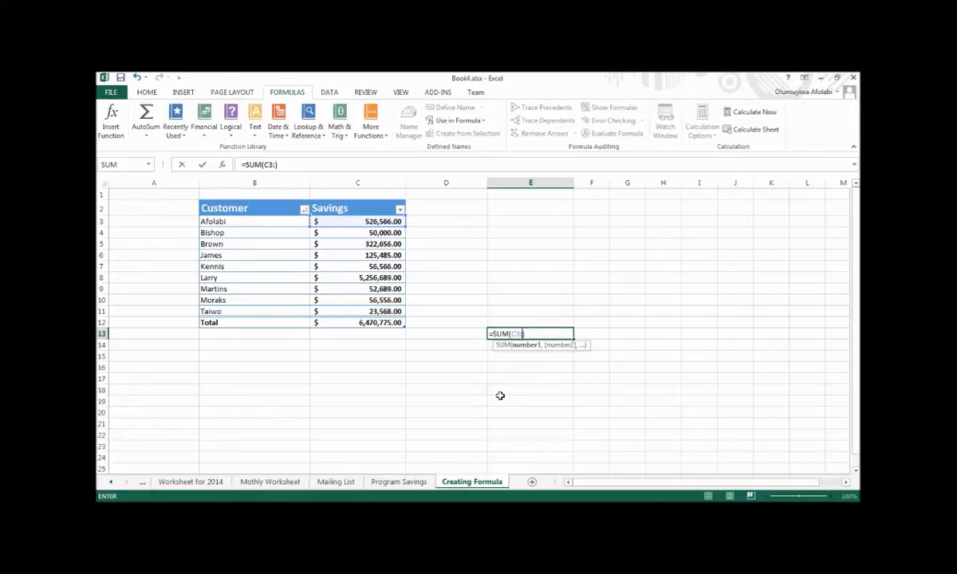
{"action": "type", "text": ":C11"}
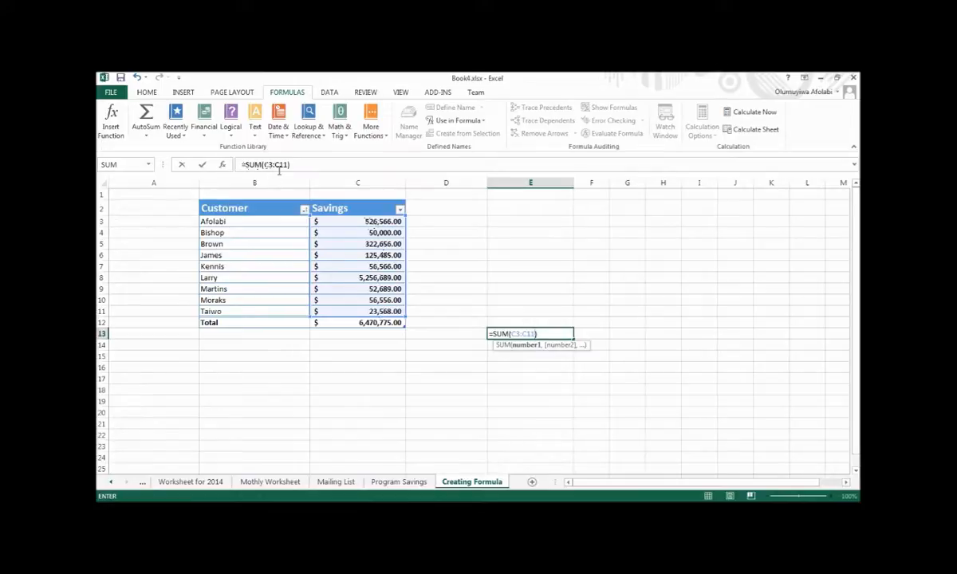
{"action": "key", "text": "Tab"}
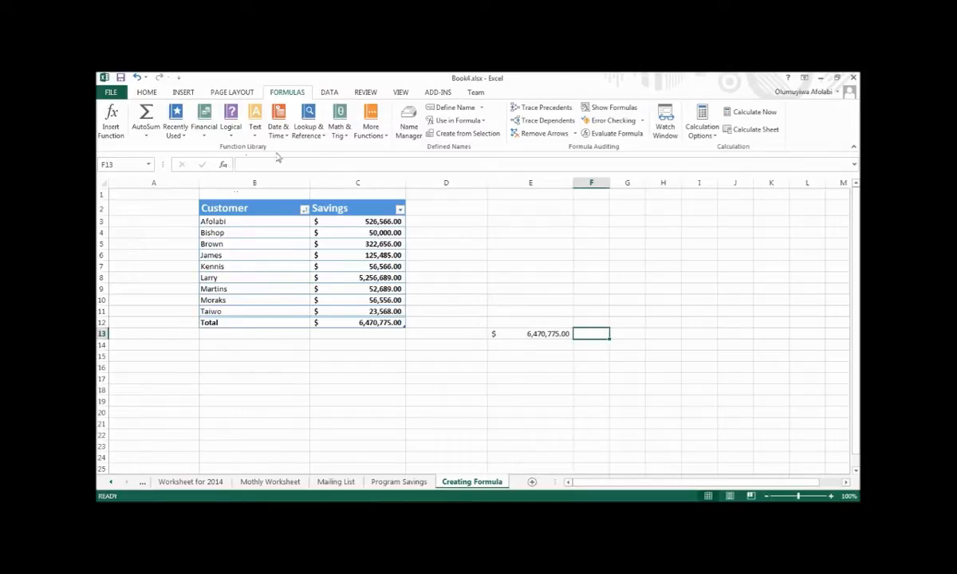
Change the range in E13's SUM formula to C3:C10.
{"action": "left_click", "coordinate": [529, 333]}
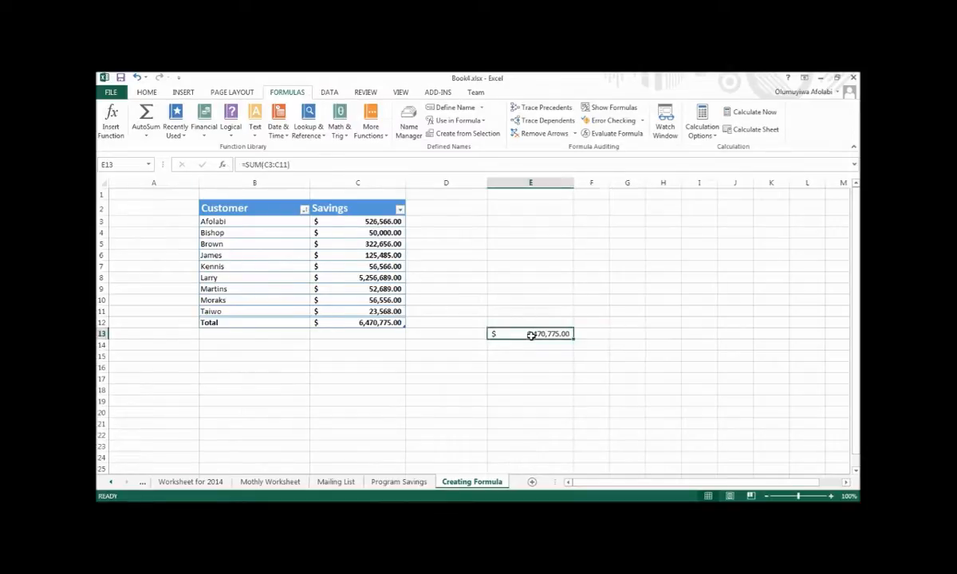
{"action": "left_click", "coordinate": [304, 166]}
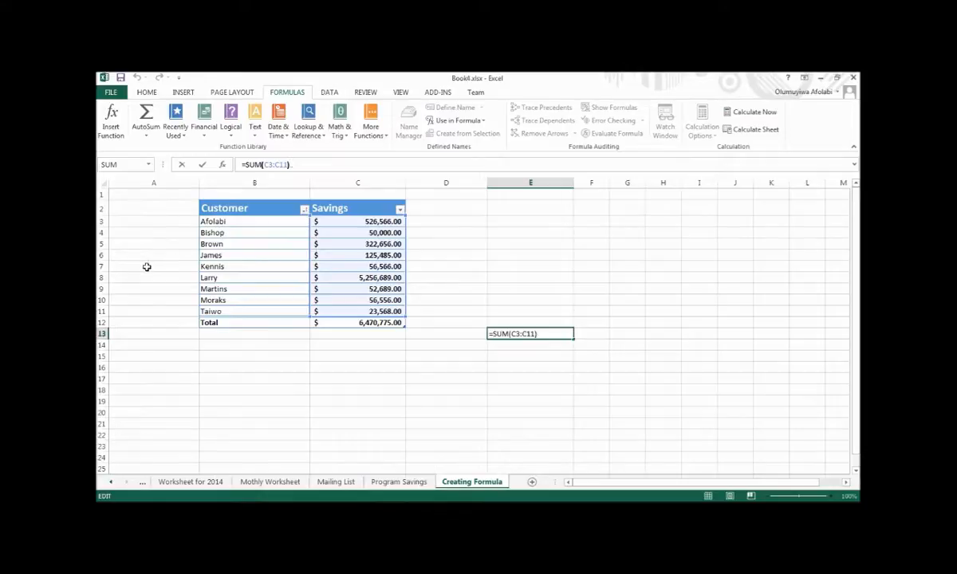
{"action": "key", "text": "Left"}
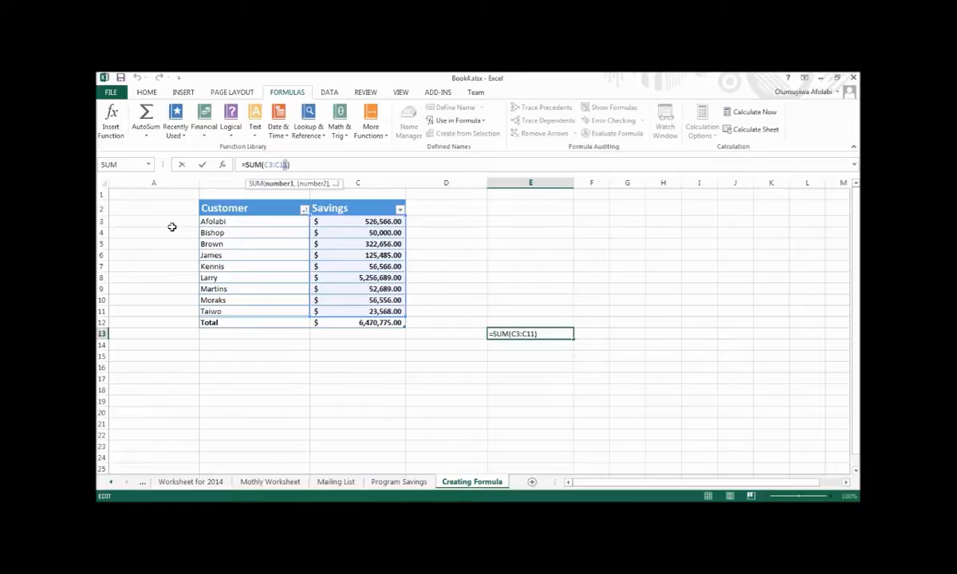
{"action": "type", "text": "10"}
{"action": "key", "text": "Return"}
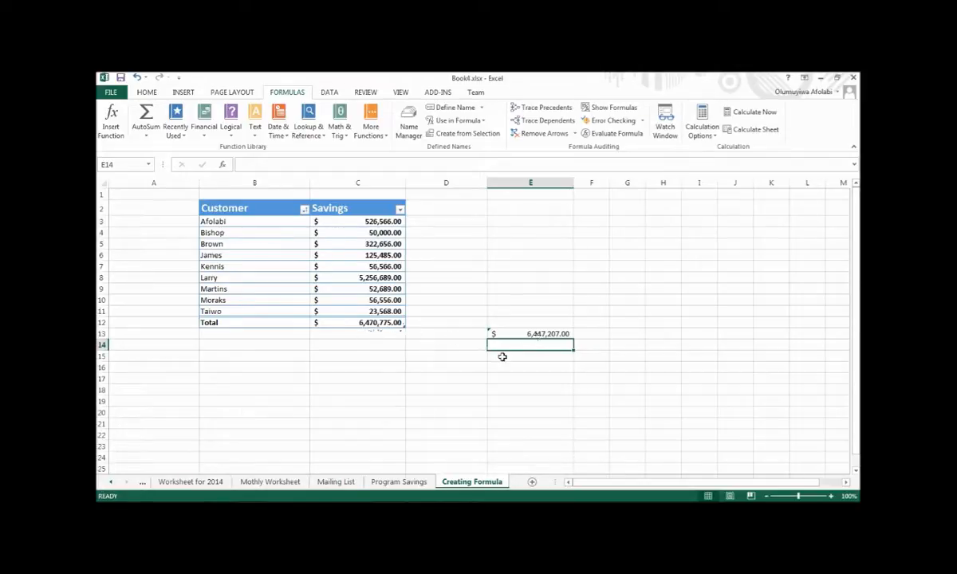
Extend the range in E13's SUM formula to C3:C11.
{"action": "left_click", "coordinate": [526, 333]}
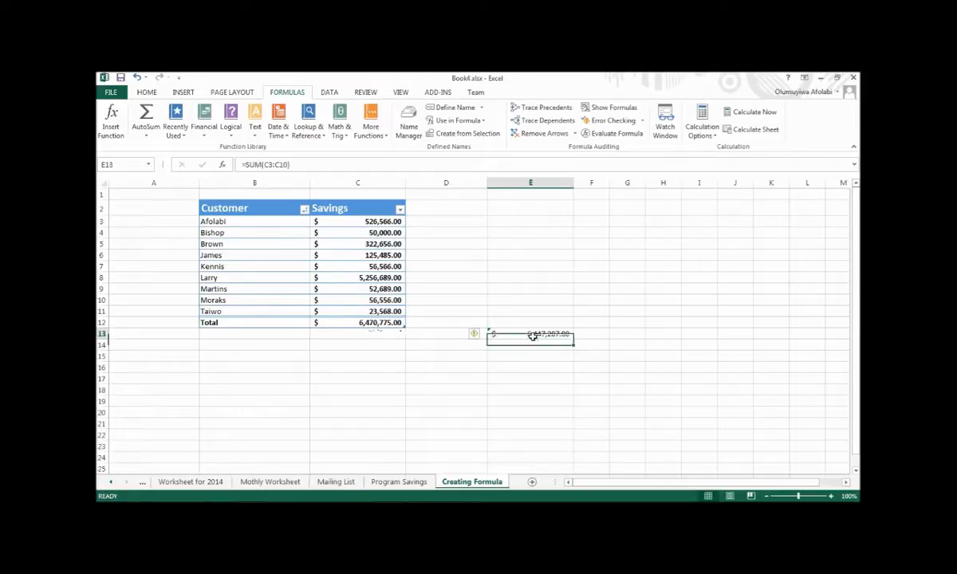
{"action": "left_click", "coordinate": [283, 164]}
{"action": "key", "text": "Return"}
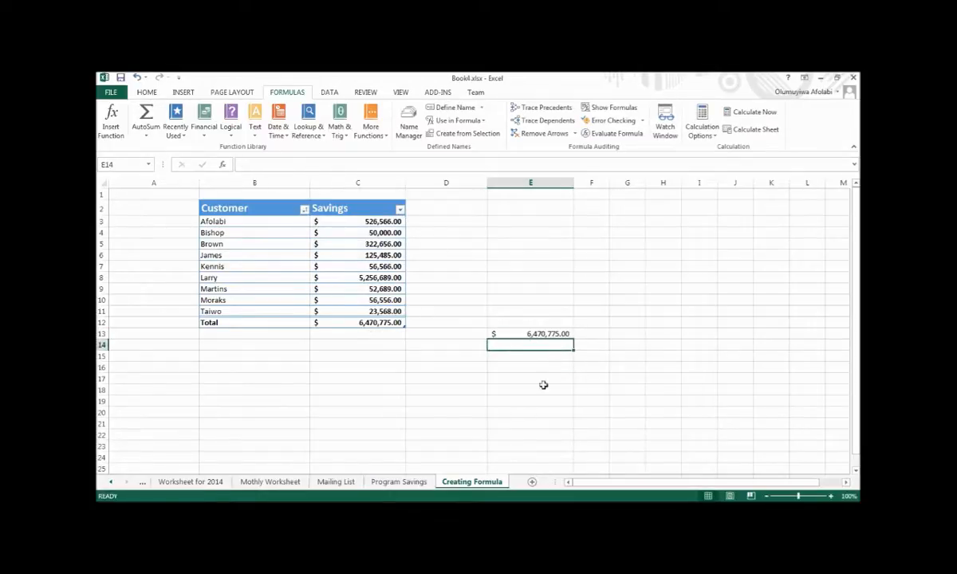
Replace the SUM formula in E13 with the AutoSum Average function over the Savings values, =AVERAGE(C3:C11).
{"action": "left_click", "coordinate": [534, 333]}
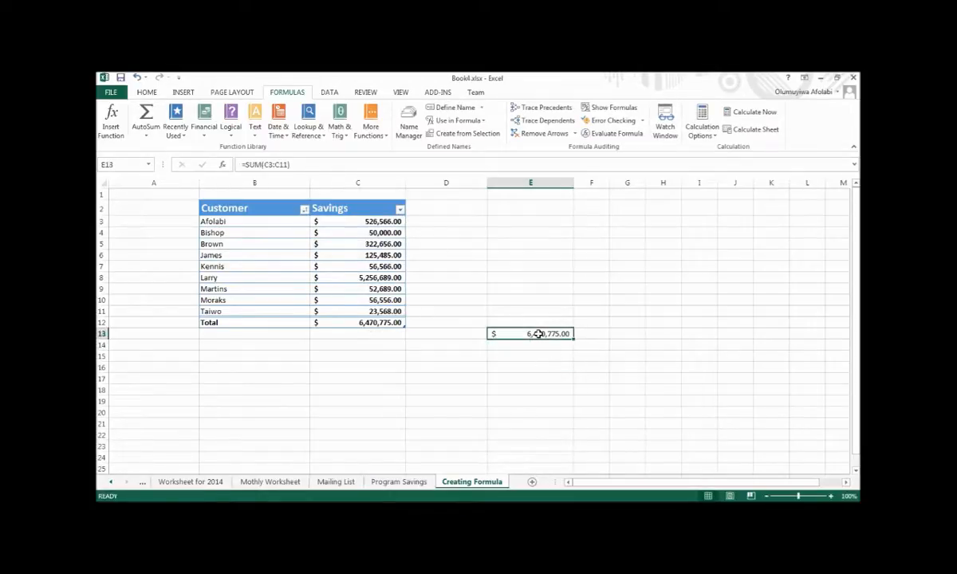
{"action": "left_click", "coordinate": [147, 136]}
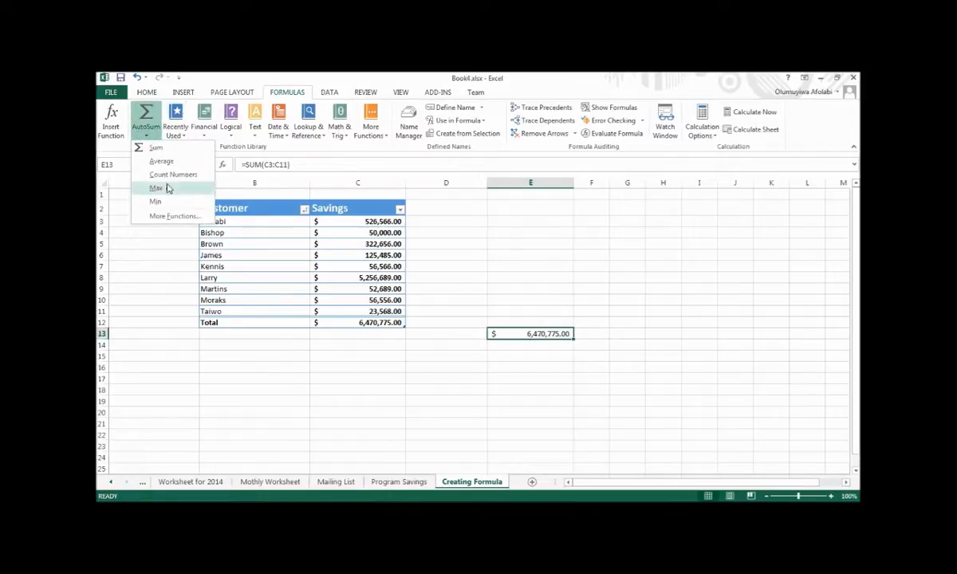
{"action": "left_click", "coordinate": [164, 162]}
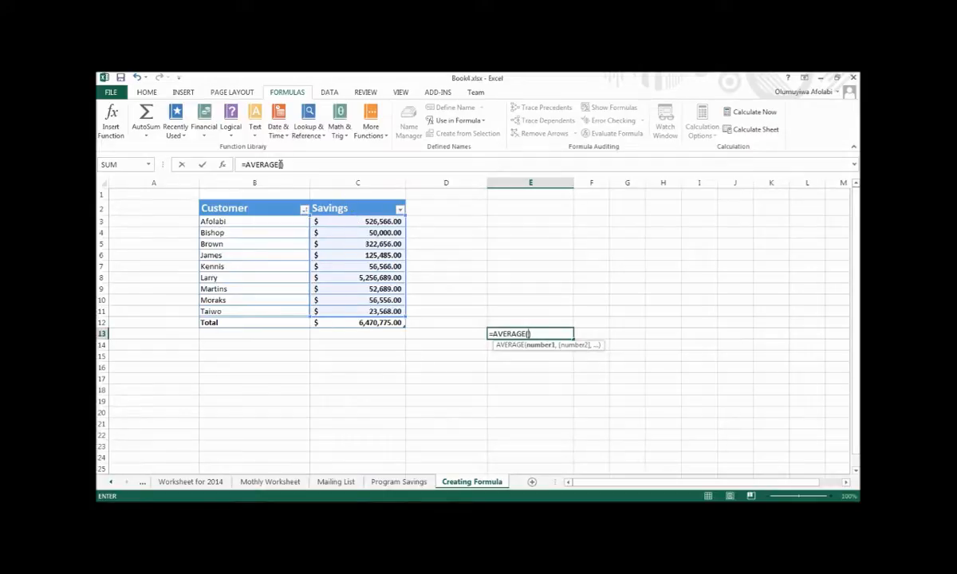
{"action": "left_click", "coordinate": [280, 164]}
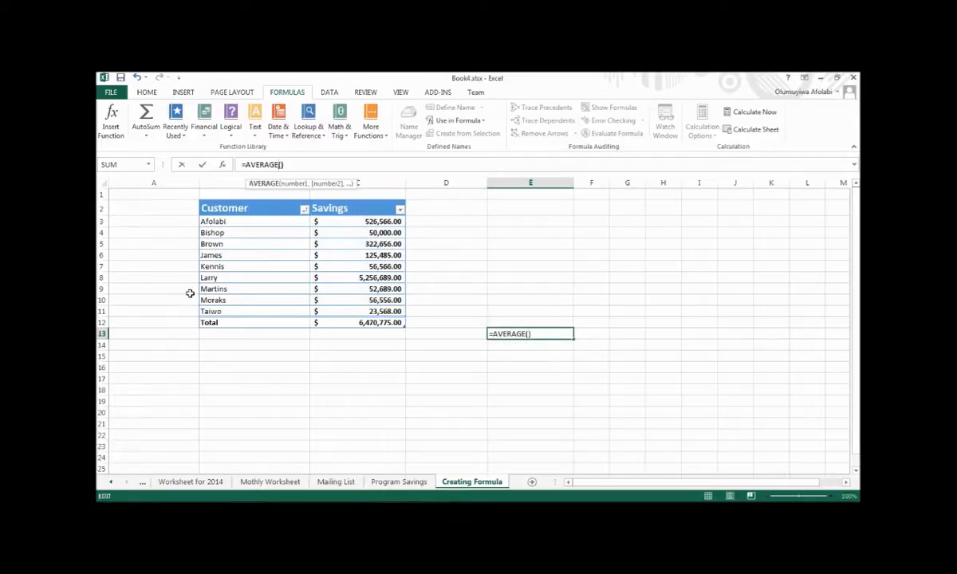
{"action": "key", "text": "Left"}
{"action": "type", "text": "C3"}
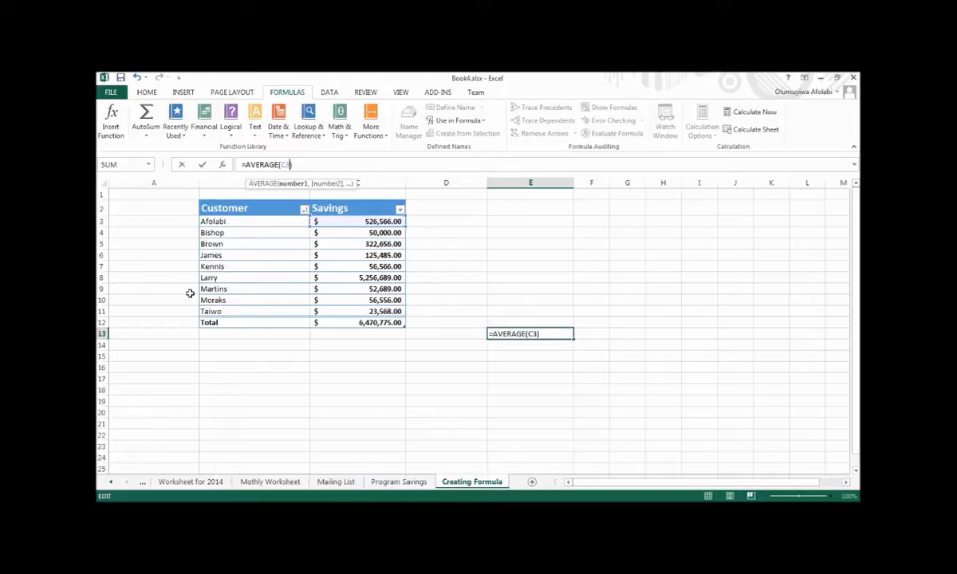
{"action": "type", "text": ":C11"}
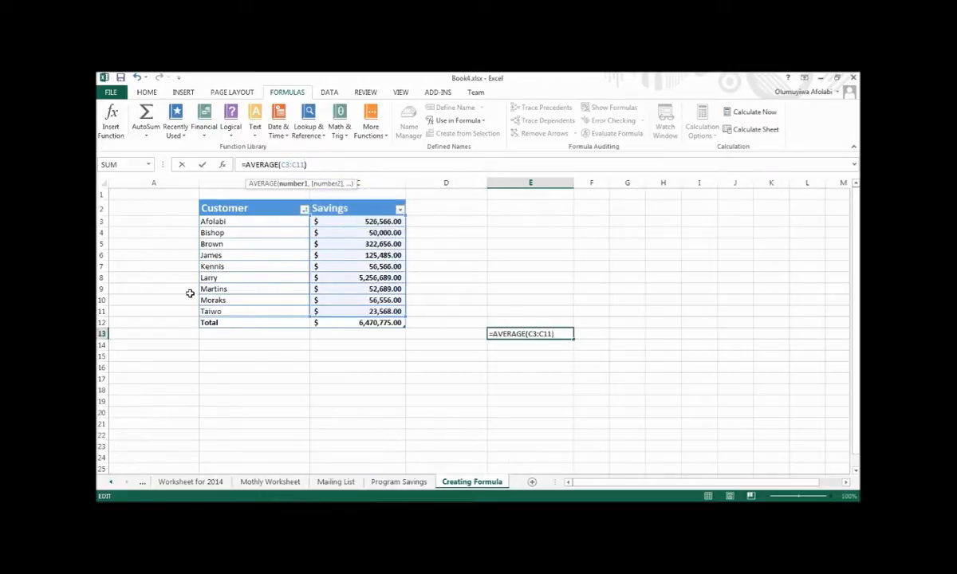
{"action": "key", "text": "Return"}
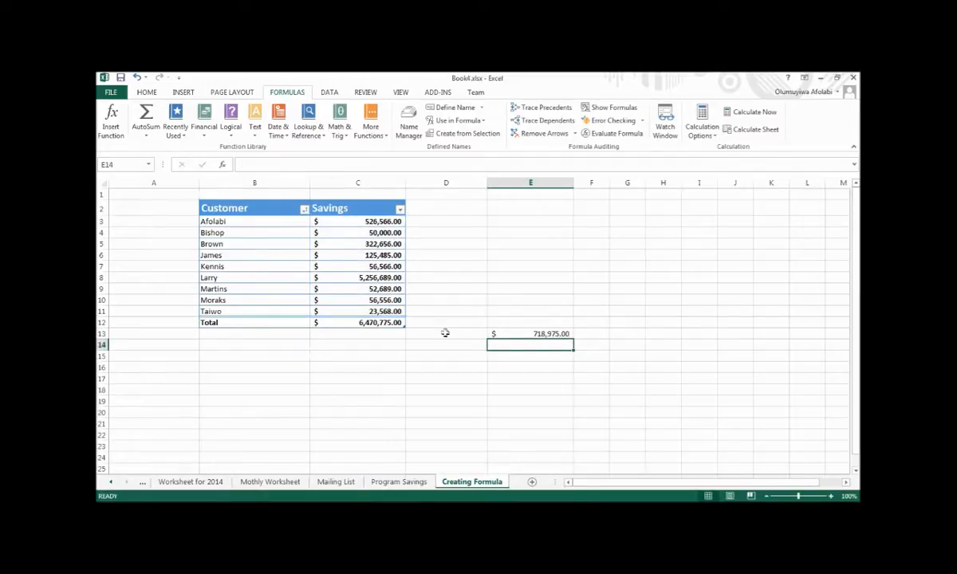
Examine the function arguments of E13's AVERAGE formula through AutoSum's More Functions option, and cancel without changes.
{"action": "left_click", "coordinate": [541, 334]}
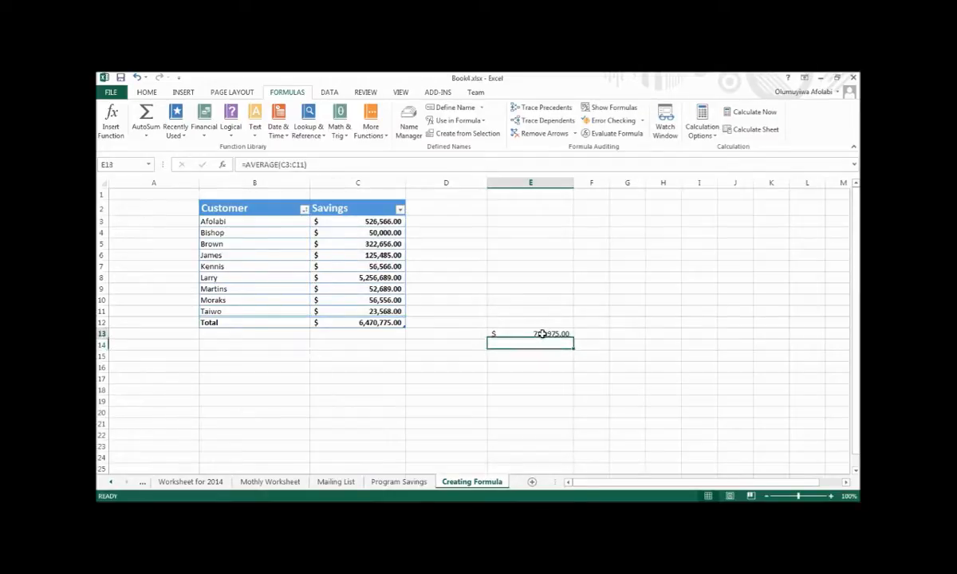
{"action": "left_click", "coordinate": [147, 137]}
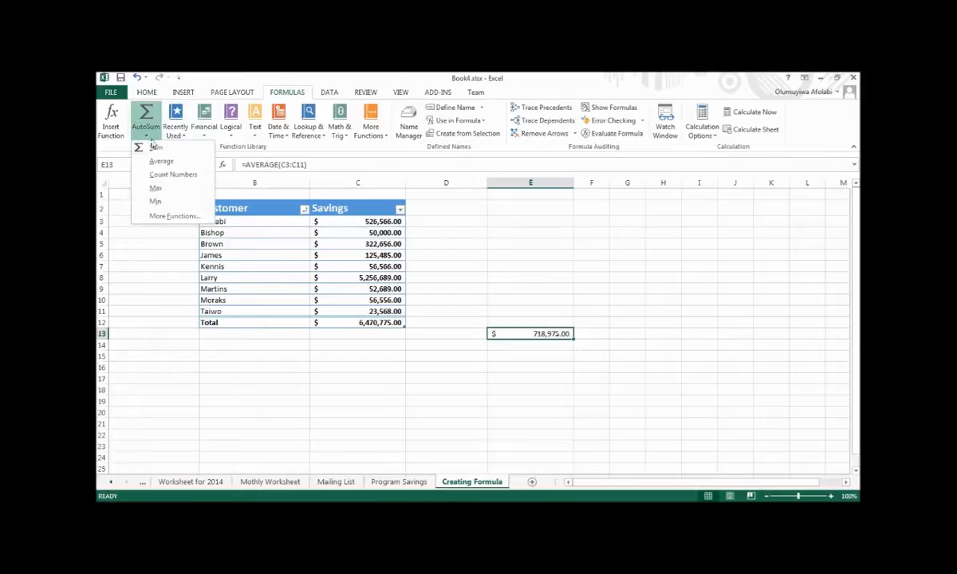
{"action": "left_click", "coordinate": [171, 215]}
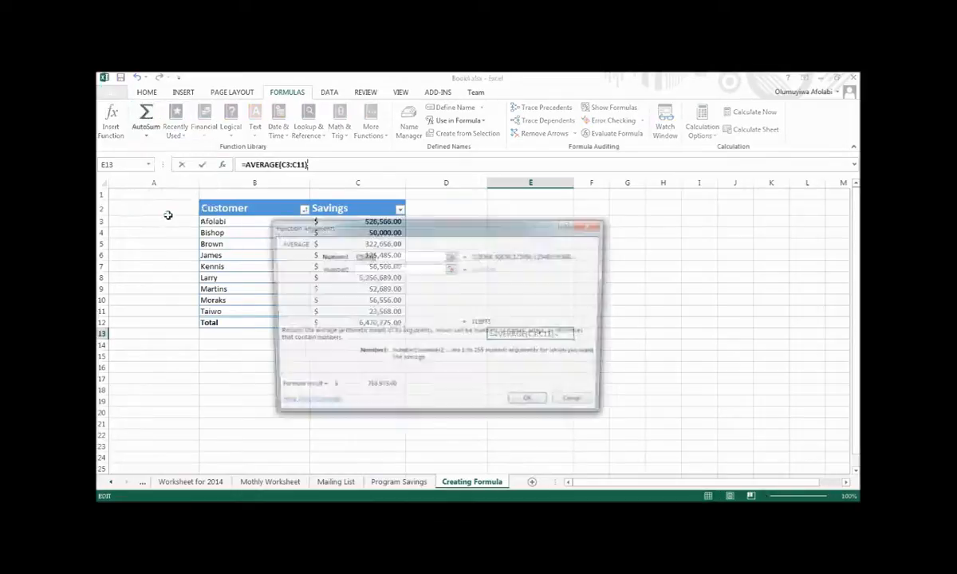
{"action": "left_click", "coordinate": [451, 256]}
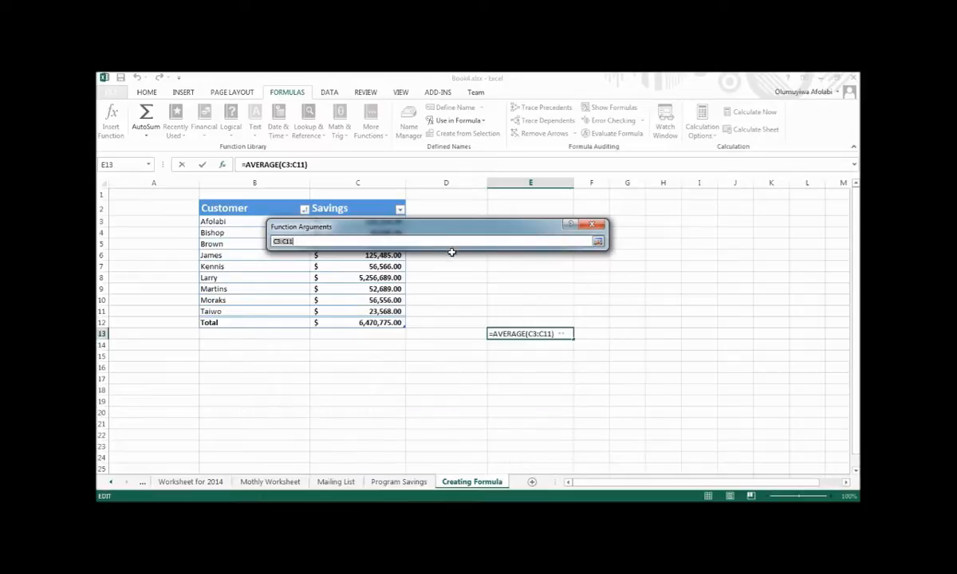
{"action": "left_click", "coordinate": [597, 241]}
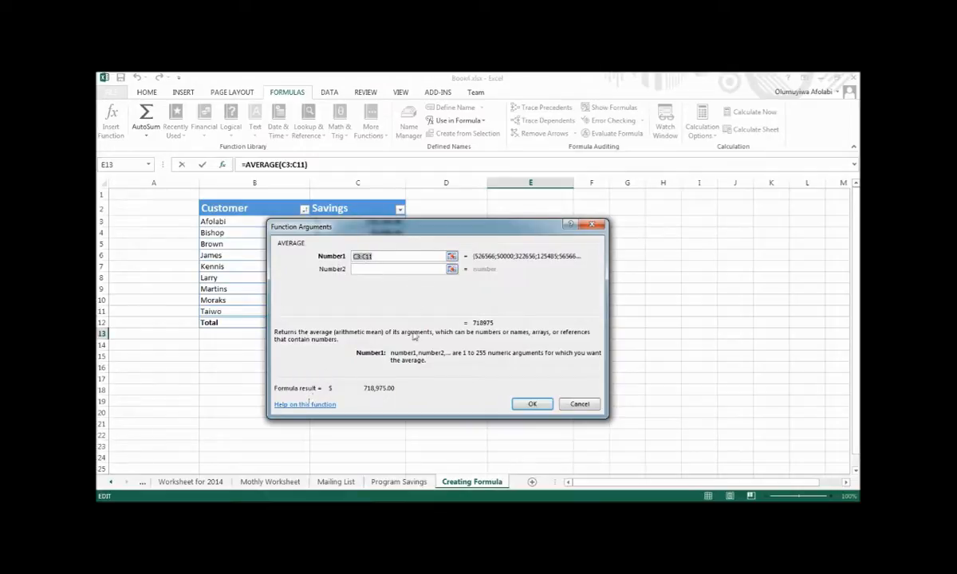
{"action": "left_click", "coordinate": [578, 405]}
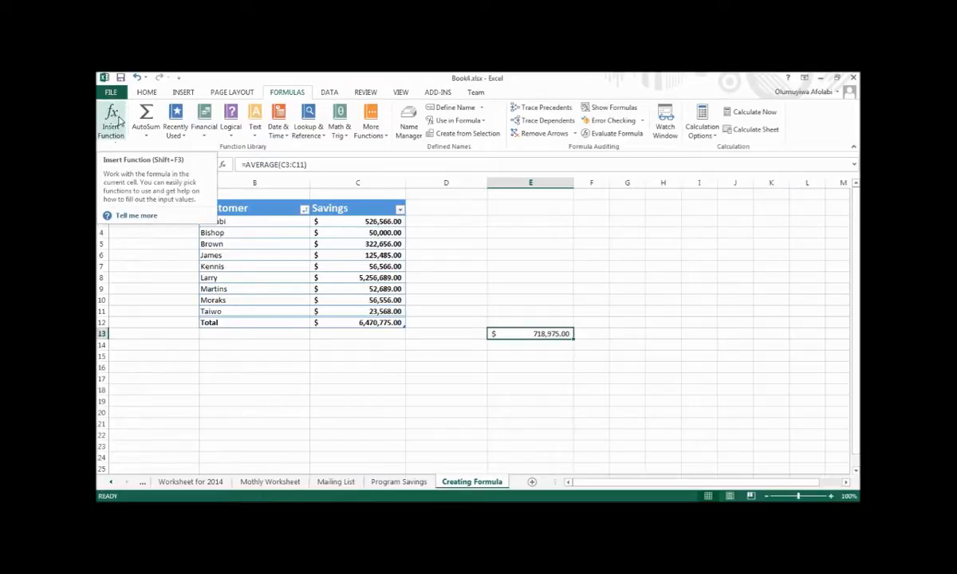
{"action": "left_click", "coordinate": [147, 137]}
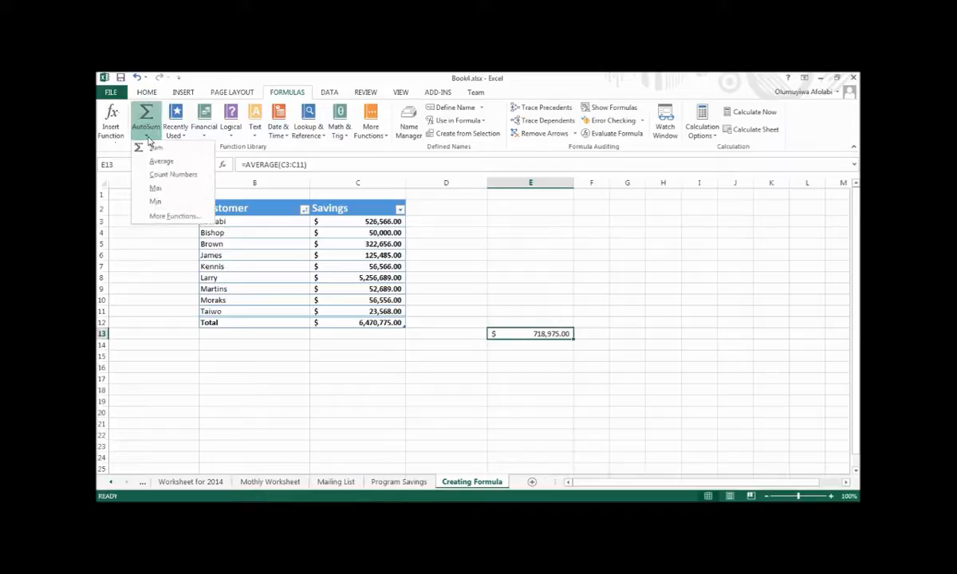
{"action": "left_click", "coordinate": [147, 137]}
{"action": "left_click", "coordinate": [204, 134]}
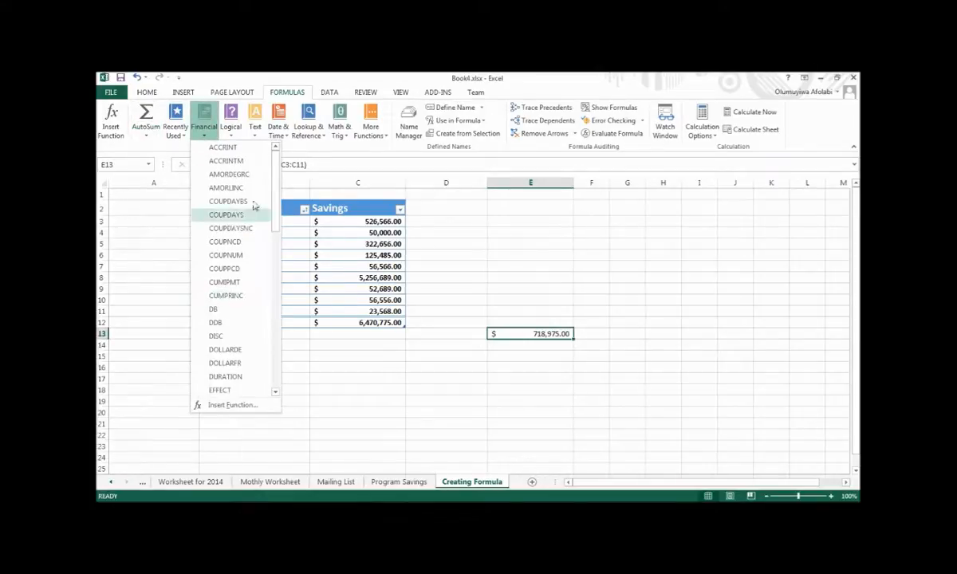
{"action": "left_click_drag", "start_coordinate": [275, 184], "coordinate": [273, 291]}
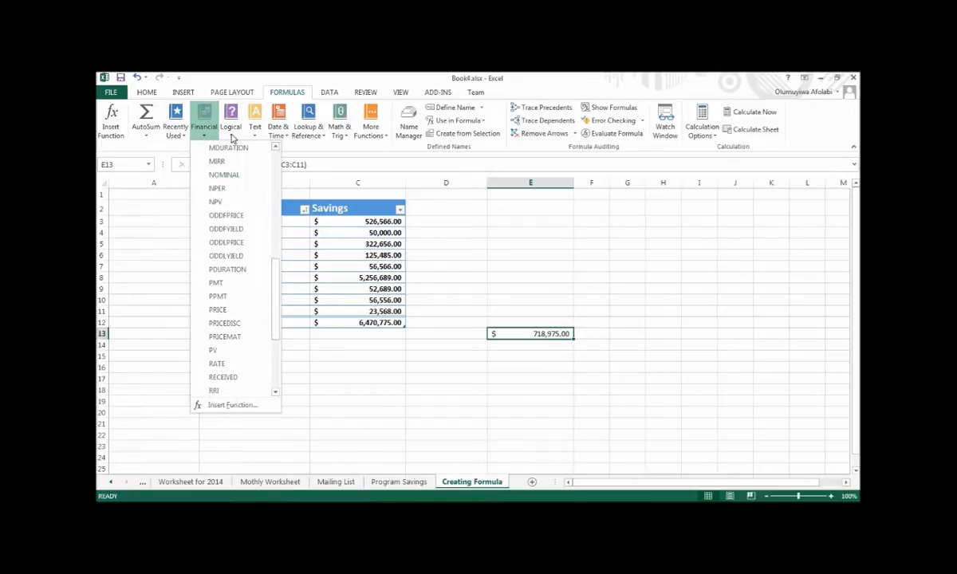
{"action": "left_click", "coordinate": [374, 131]}
{"action": "left_click", "coordinate": [371, 129]}
{"action": "left_click", "coordinate": [372, 129]}
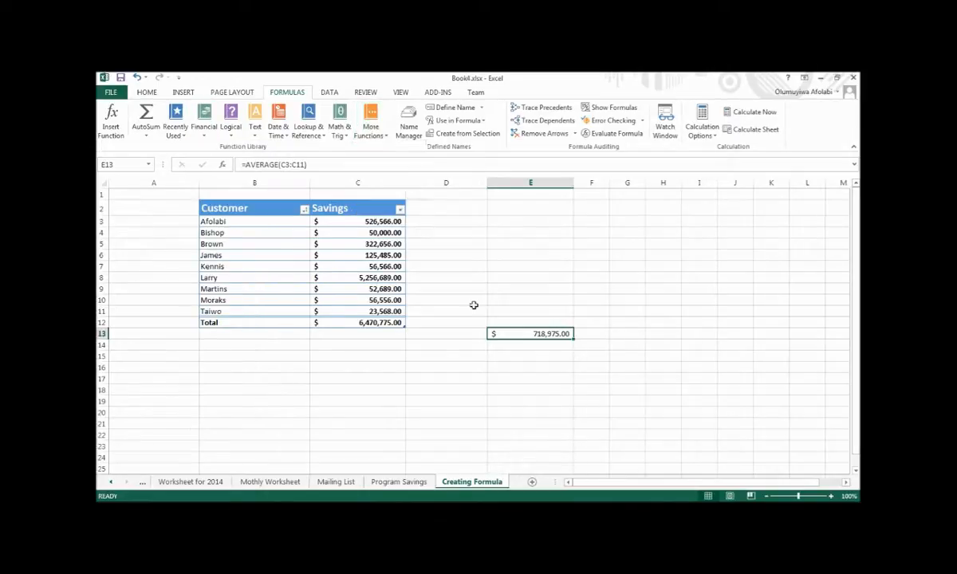